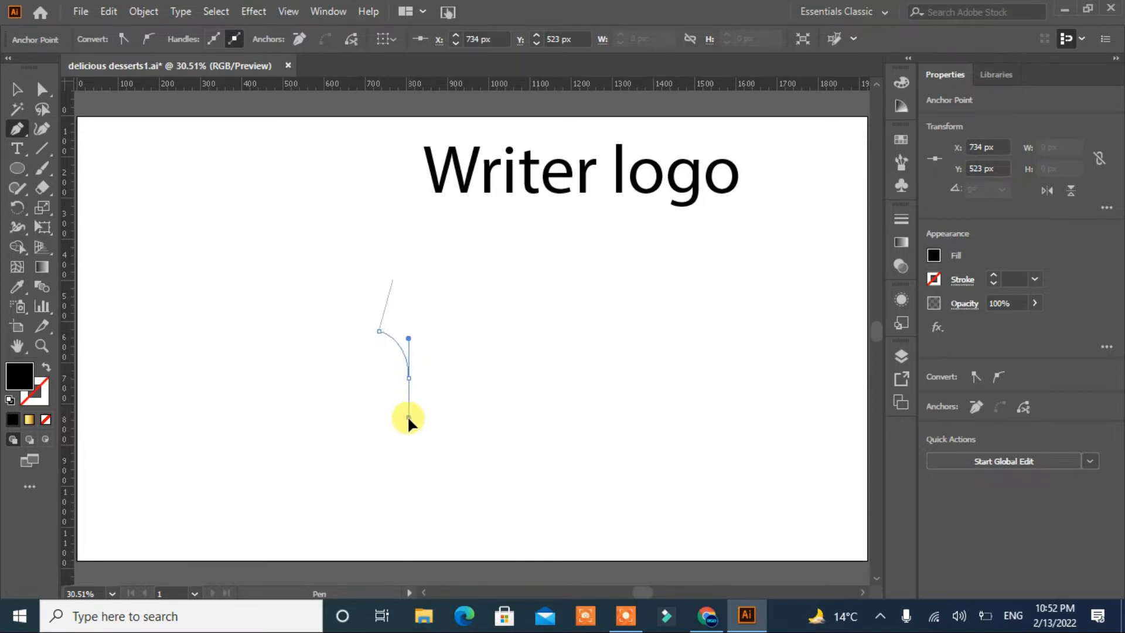
Complete the closed left half of a fountain-pen nib with the Pen tool, about 72 px wide and 238 px high.
{"action": "left_click_drag", "start_coordinate": [409, 417], "coordinate": [408, 417]}
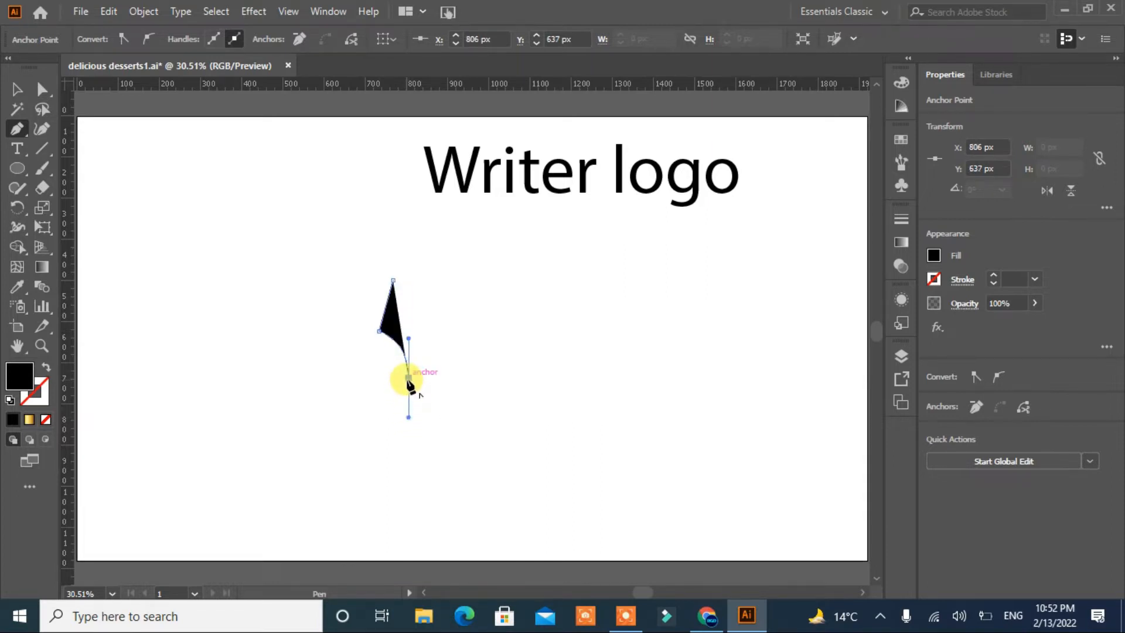
{"action": "left_click", "coordinate": [409, 279]}
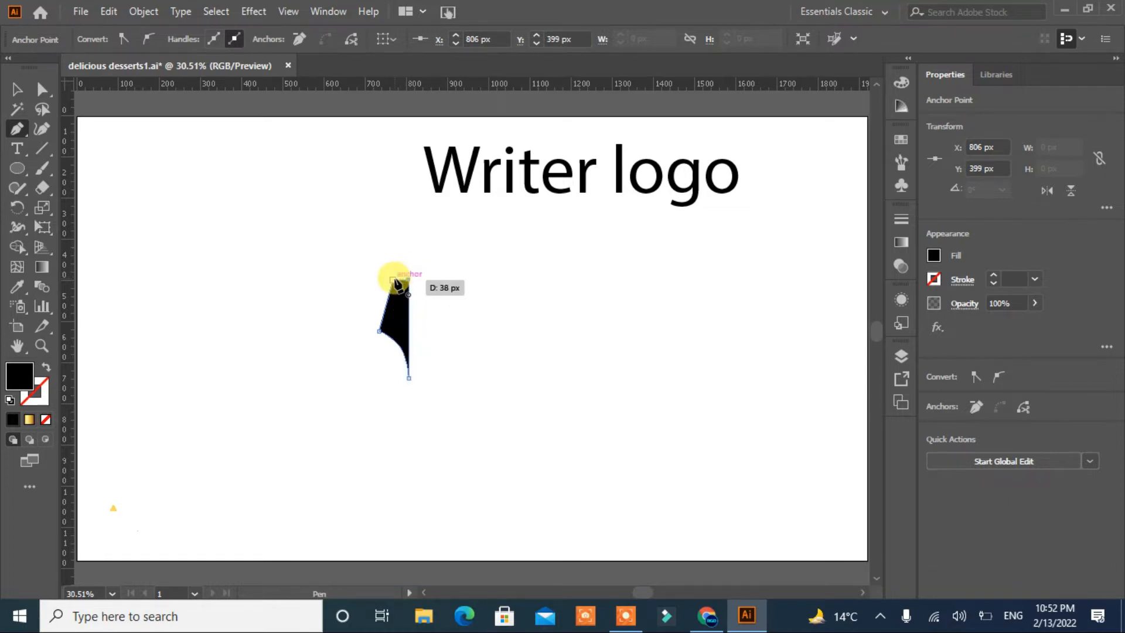
{"action": "left_click", "coordinate": [397, 282]}
{"action": "left_click", "coordinate": [16, 89]}
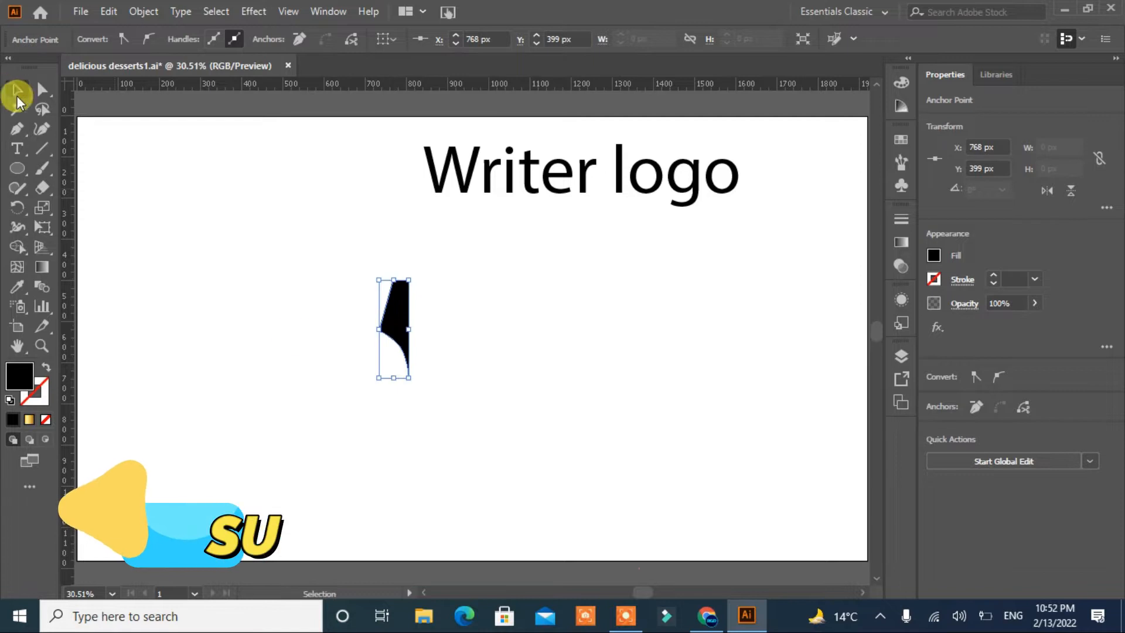
{"action": "left_click", "coordinate": [365, 345]}
Reflect a copy of the half nib and place it beside the original, leaving a narrow slit between them.
{"action": "left_click", "coordinate": [391, 324]}
{"action": "right_click", "coordinate": [395, 329]}
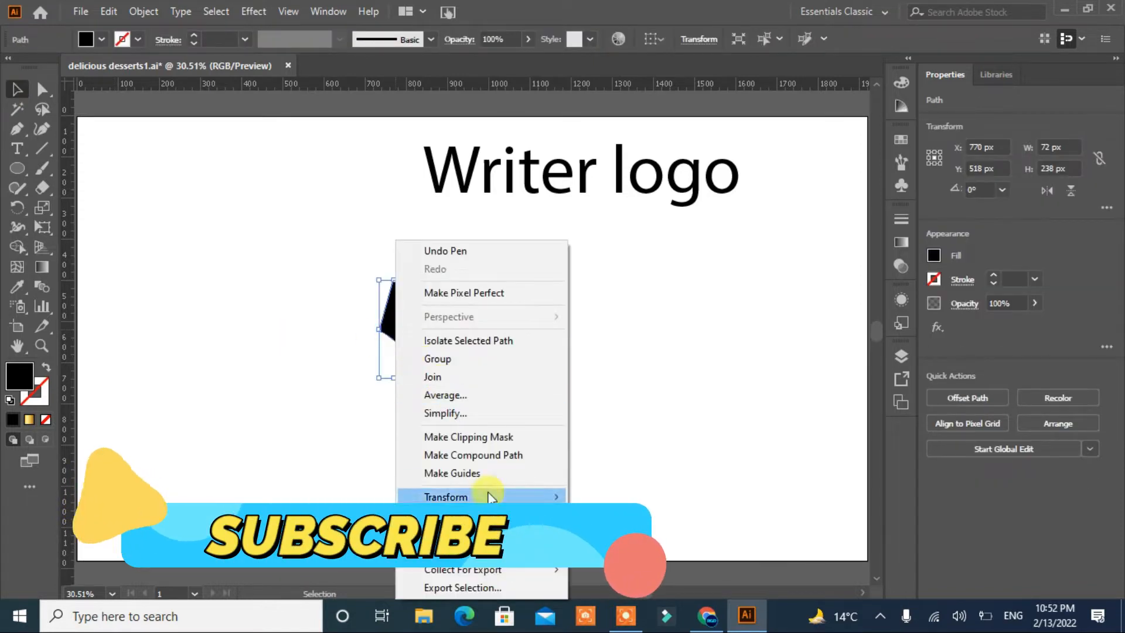
{"action": "mouse_move", "coordinate": [495, 513]}
{"action": "mouse_move", "coordinate": [545, 496]}
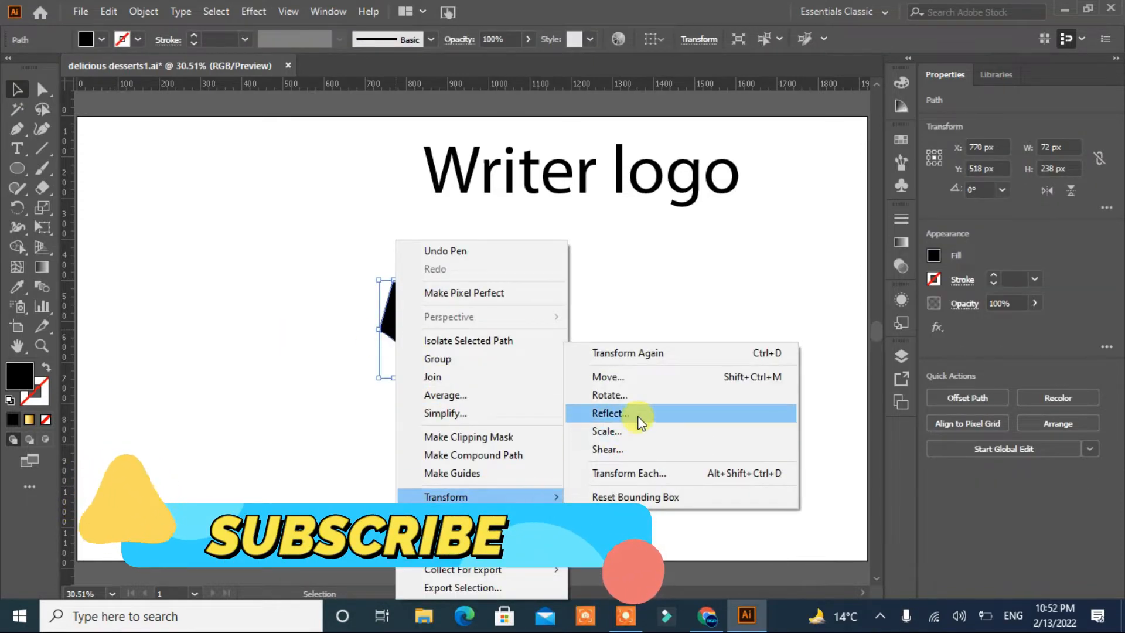
{"action": "left_click", "coordinate": [608, 411]}
{"action": "left_click", "coordinate": [501, 413]}
{"action": "left_click_drag", "start_coordinate": [393, 326], "coordinate": [424, 330]}
Stretch the two nib halves downward to about 304 px high and enlarge them together to about 332 by 664 px.
{"action": "left_click_drag", "start_coordinate": [474, 299], "coordinate": [334, 345]}
{"action": "left_click_drag", "start_coordinate": [410, 378], "coordinate": [411, 405]}
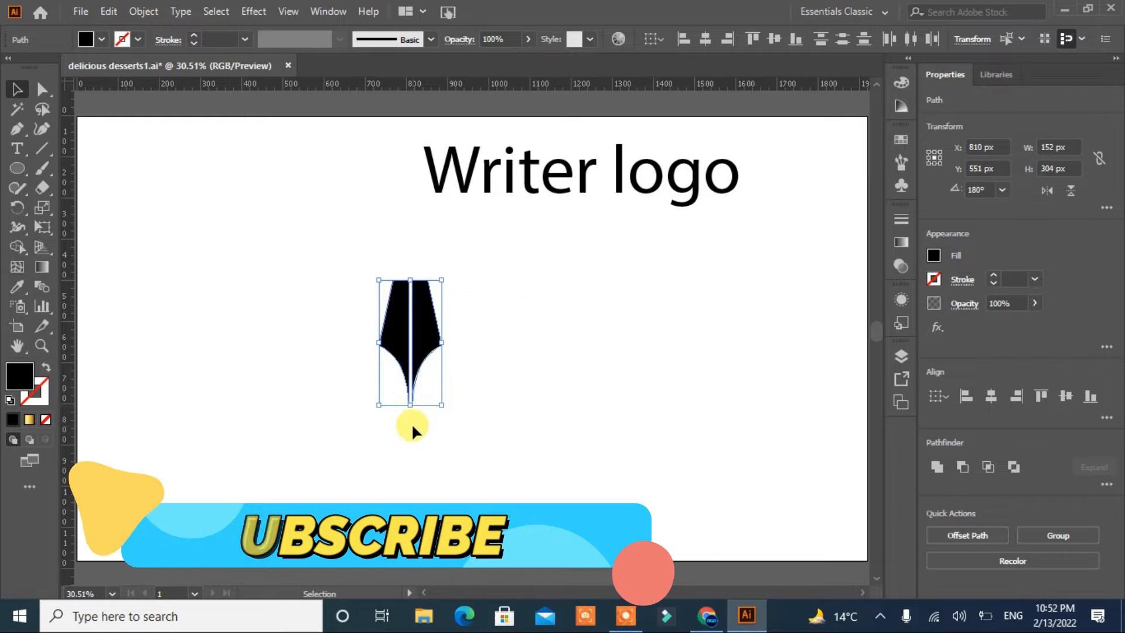
{"action": "left_click", "coordinate": [425, 434]}
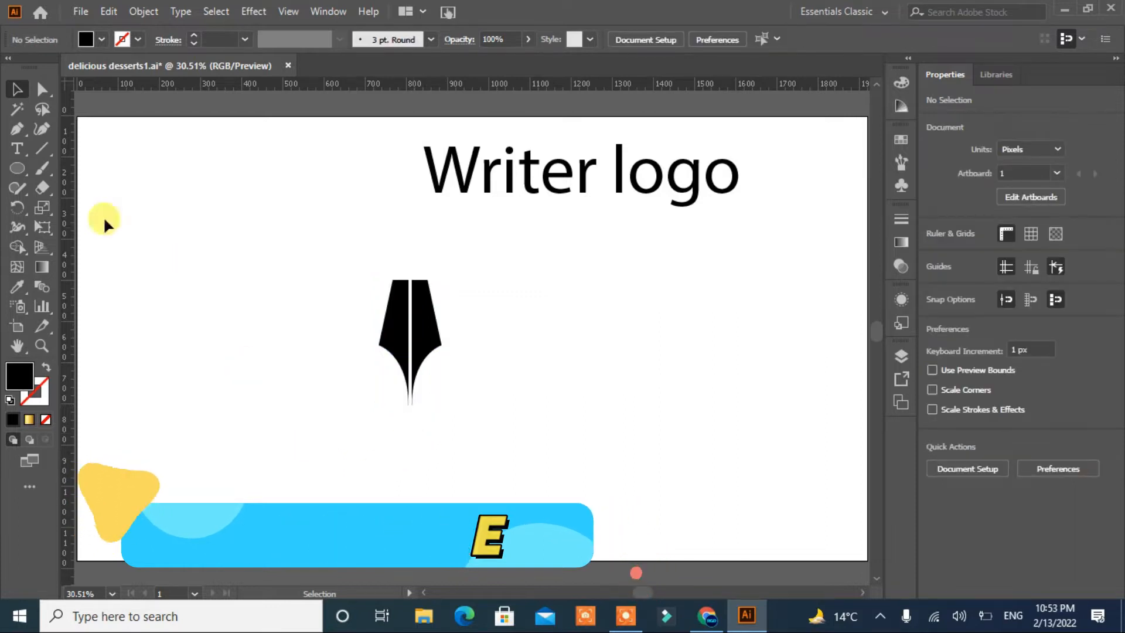
{"action": "left_click_drag", "start_coordinate": [482, 289], "coordinate": [317, 375]}
{"action": "left_click_drag", "start_coordinate": [441, 405], "coordinate": [479, 479]}
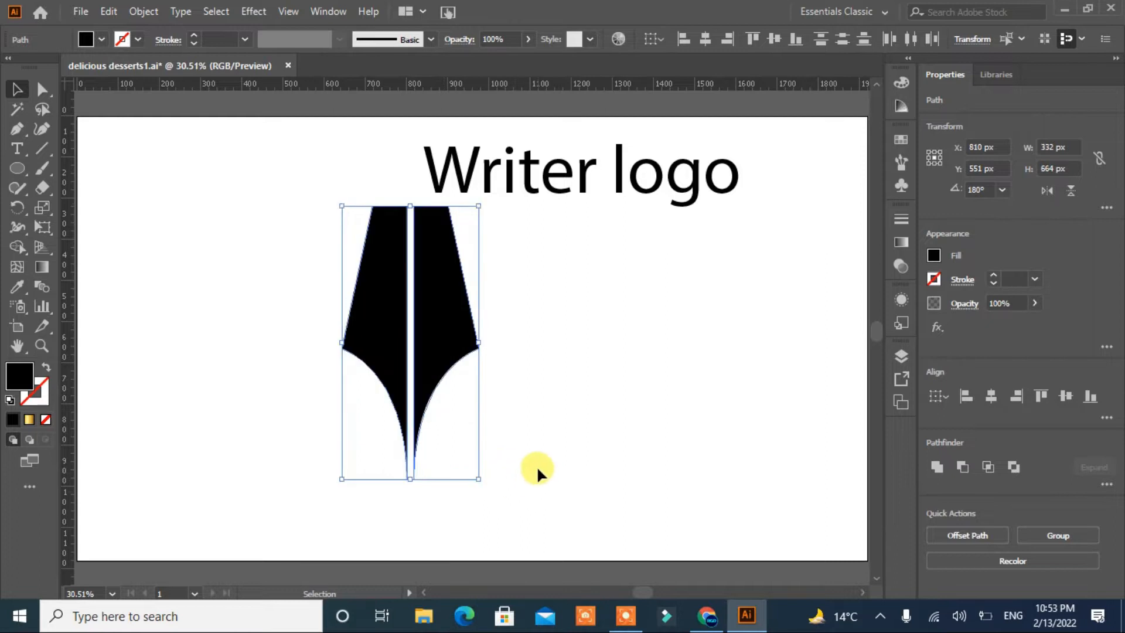
{"action": "left_click", "coordinate": [537, 463]}
Draw a circle about 73 px wide over the middle of the nib and place a circle about 51 px wide at its tip.
{"action": "left_click", "coordinate": [18, 168]}
{"action": "left_click_drag", "start_coordinate": [194, 303], "coordinate": [408, 347]}
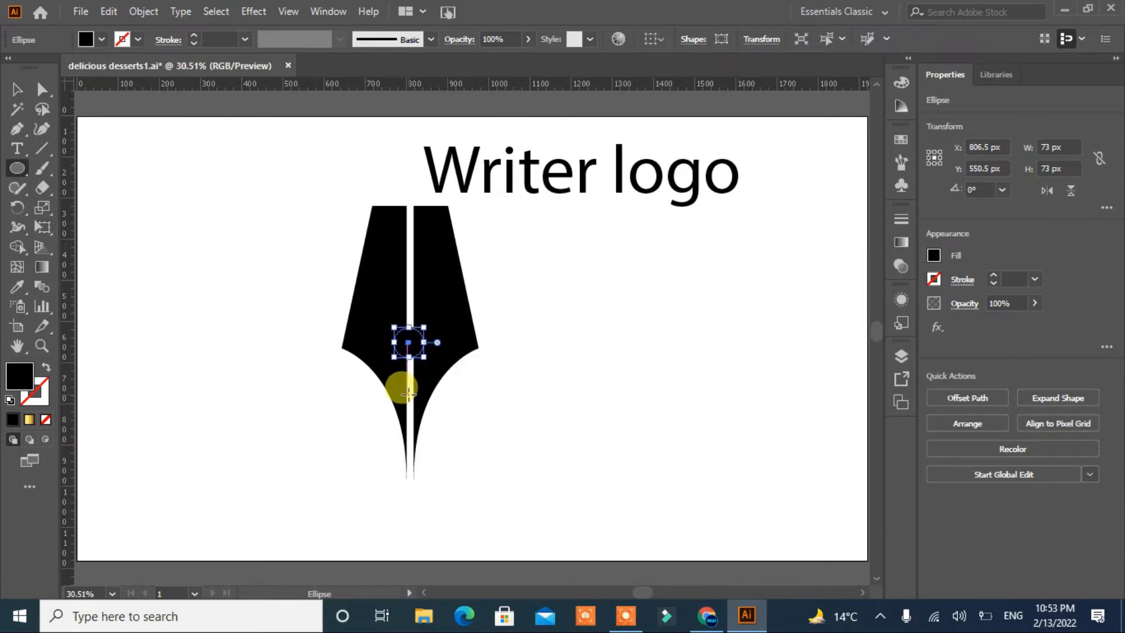
{"action": "left_click", "coordinate": [17, 89]}
{"action": "left_click_drag", "start_coordinate": [422, 346], "coordinate": [410, 468]}
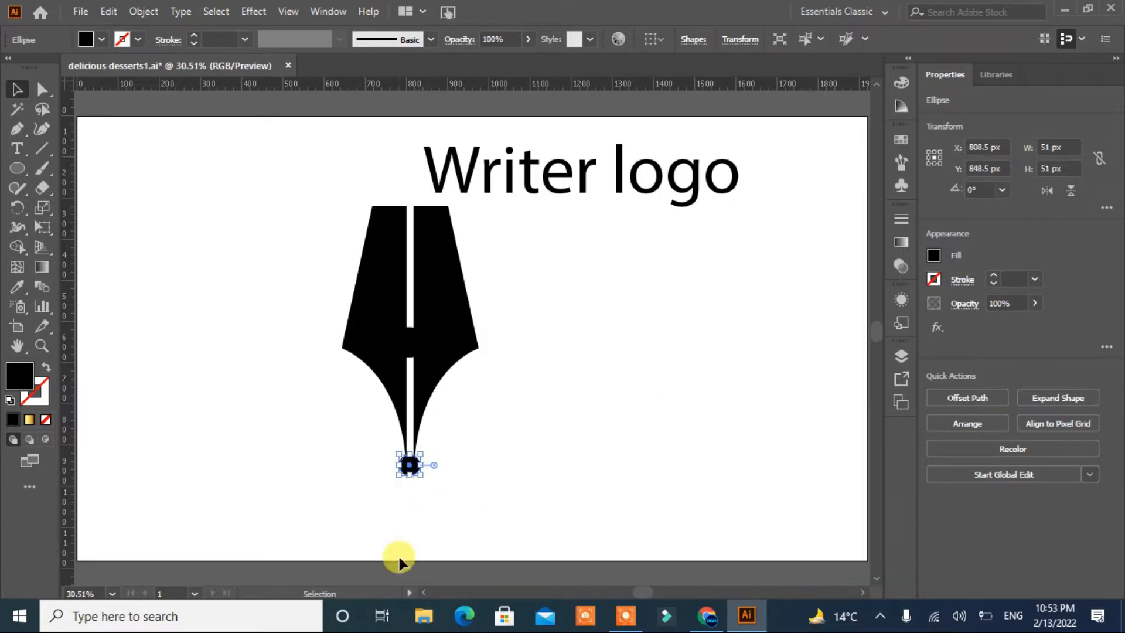
{"action": "key", "text": "Right"}
Use Shape Builder to cut the central circle out of the nib and extend the slit through the tip circle.
{"action": "left_click_drag", "start_coordinate": [500, 268], "coordinate": [273, 496]}
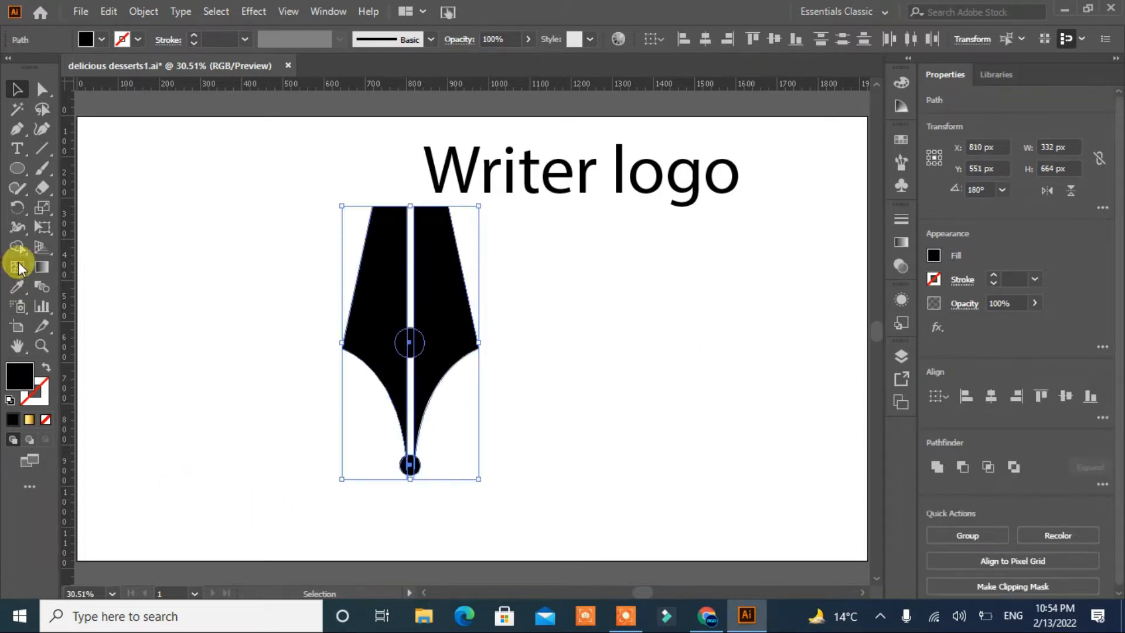
{"action": "left_click", "coordinate": [17, 247]}
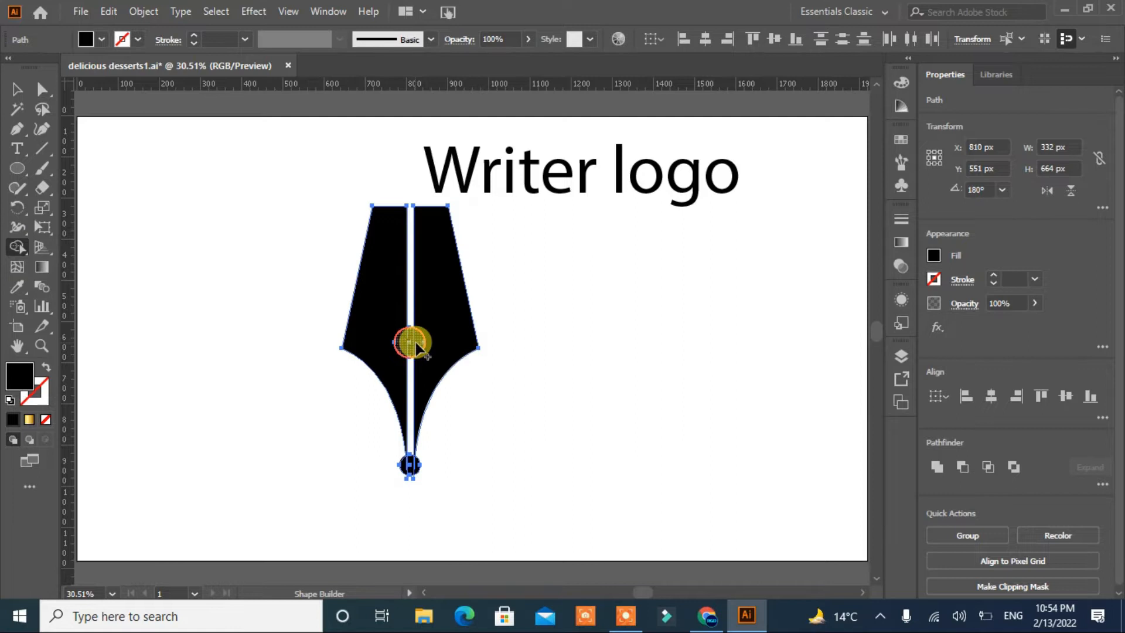
{"action": "left_click", "coordinate": [413, 344]}
{"action": "left_click_drag", "start_coordinate": [406, 504], "coordinate": [406, 504]}
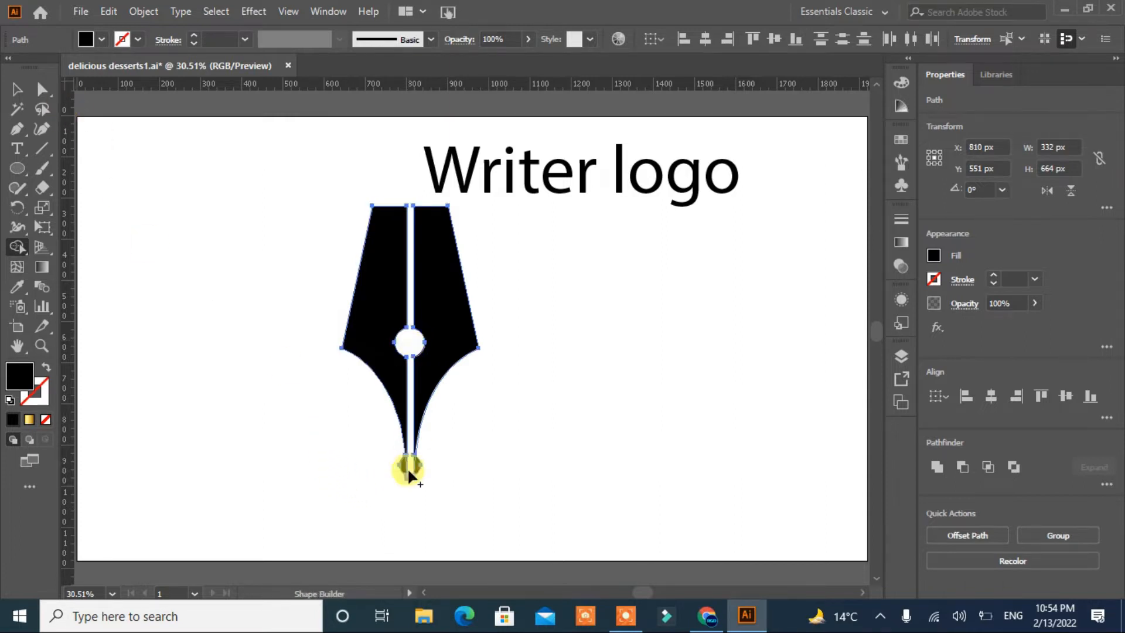
{"action": "left_click", "coordinate": [15, 93]}
{"action": "left_click_drag", "start_coordinate": [533, 299], "coordinate": [307, 494]}
{"action": "left_click", "coordinate": [525, 510]}
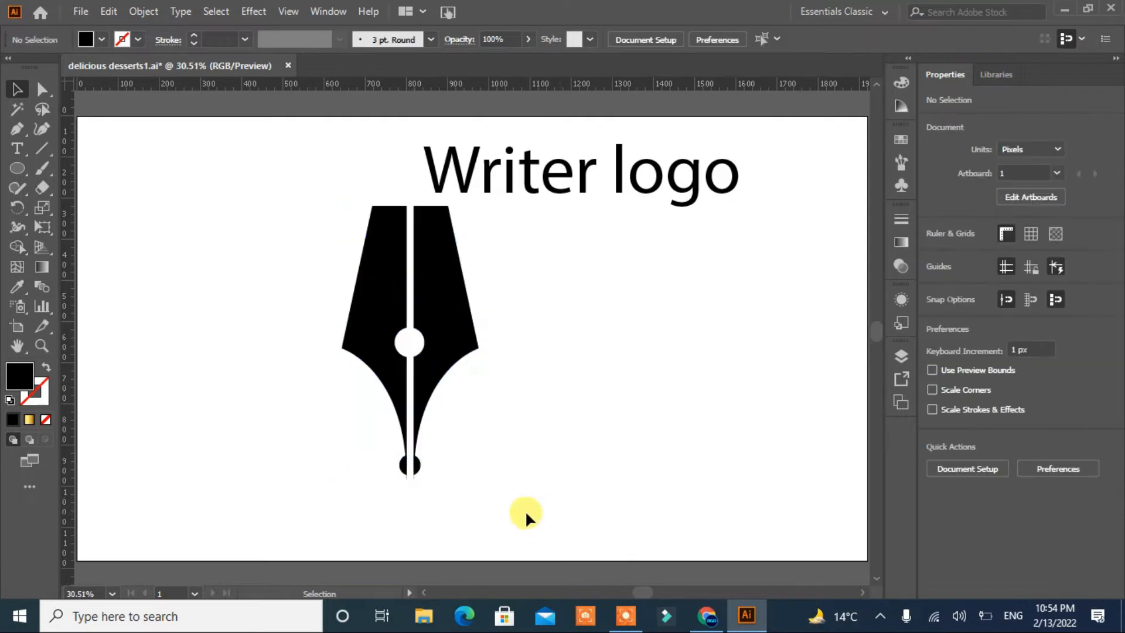
Nudge the two halves of the tip circle down to the nib's end and group all the nib pieces.
{"action": "left_click", "coordinate": [420, 463]}
{"action": "left_click", "coordinate": [403, 469], "text": "shift"}
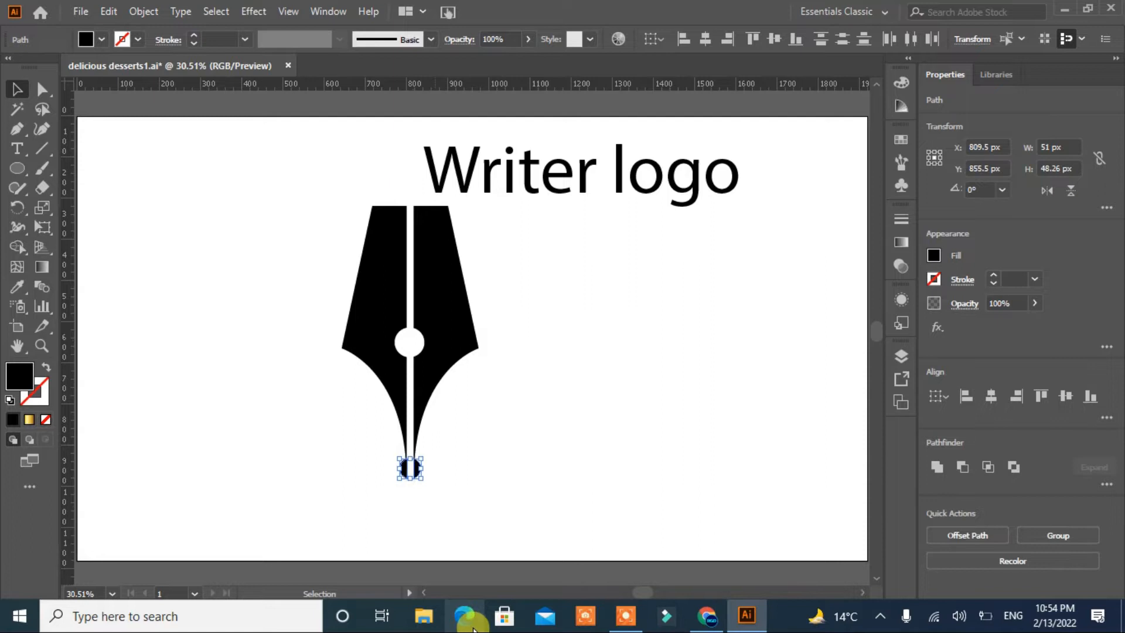
{"action": "key", "text": "Down"}
{"action": "key", "text": "Down"}
{"action": "left_click_drag", "start_coordinate": [369, 490], "coordinate": [345, 498]}
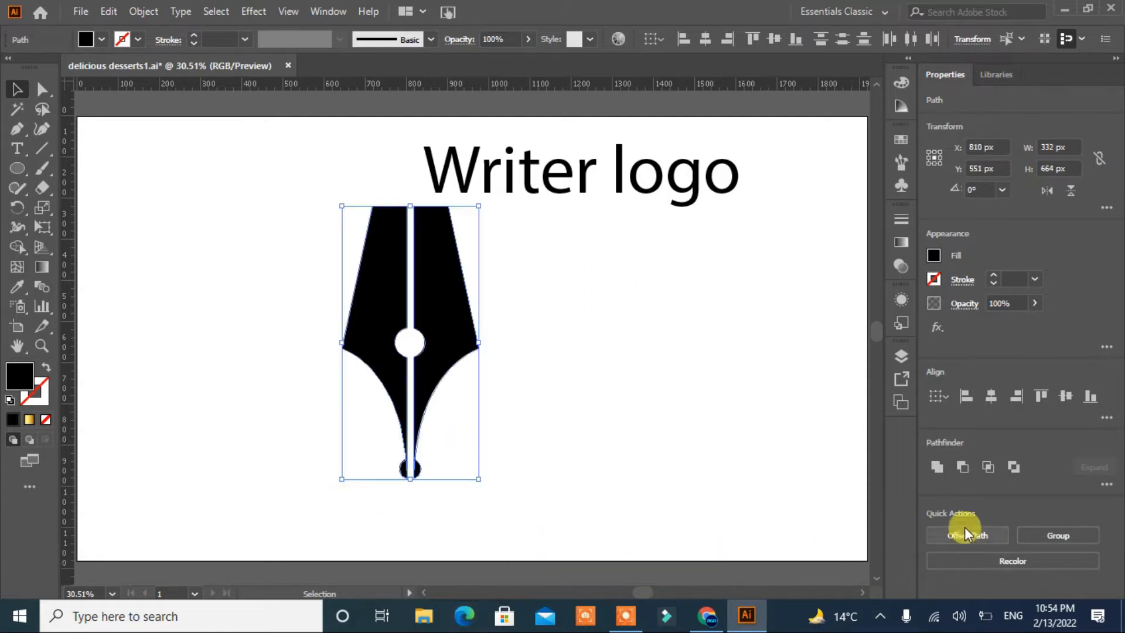
{"action": "key", "text": "ctrl+g"}
{"action": "left_click", "coordinate": [621, 439]}
Shrink the nib group and move it toward the left side of the artboard.
{"action": "left_click", "coordinate": [447, 314]}
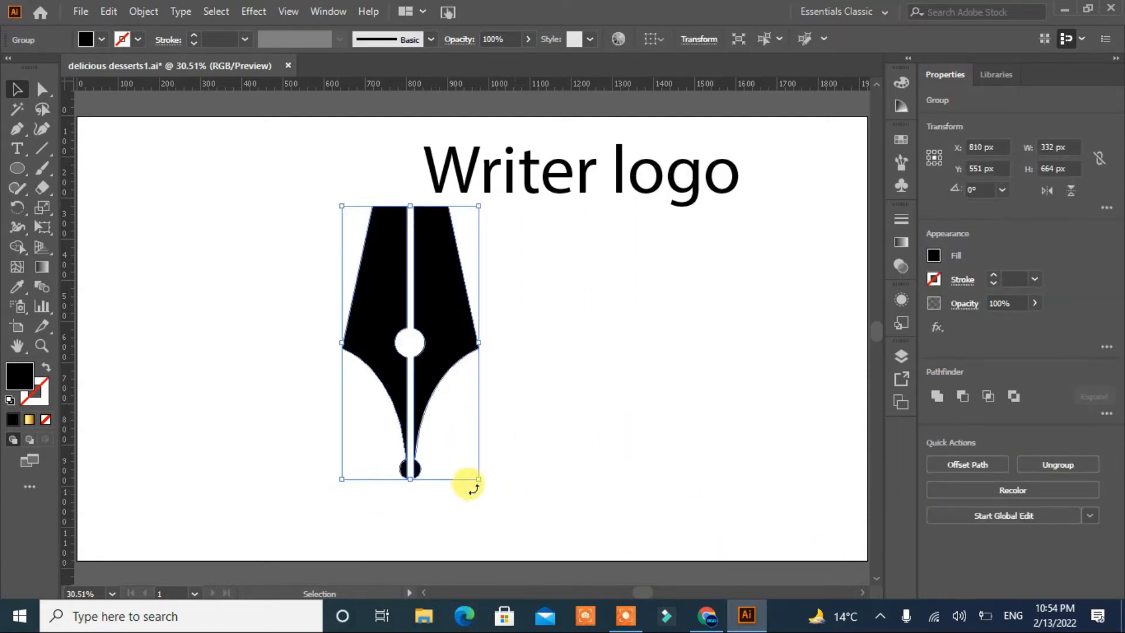
{"action": "left_click_drag", "start_coordinate": [474, 478], "coordinate": [435, 455]}
{"action": "left_click_drag", "start_coordinate": [409, 321], "coordinate": [291, 358]}
{"action": "left_click", "coordinate": [363, 462]}
Unite the shapes of the small nib with Pathfinder.
{"action": "left_click_drag", "start_coordinate": [340, 323], "coordinate": [261, 472]}
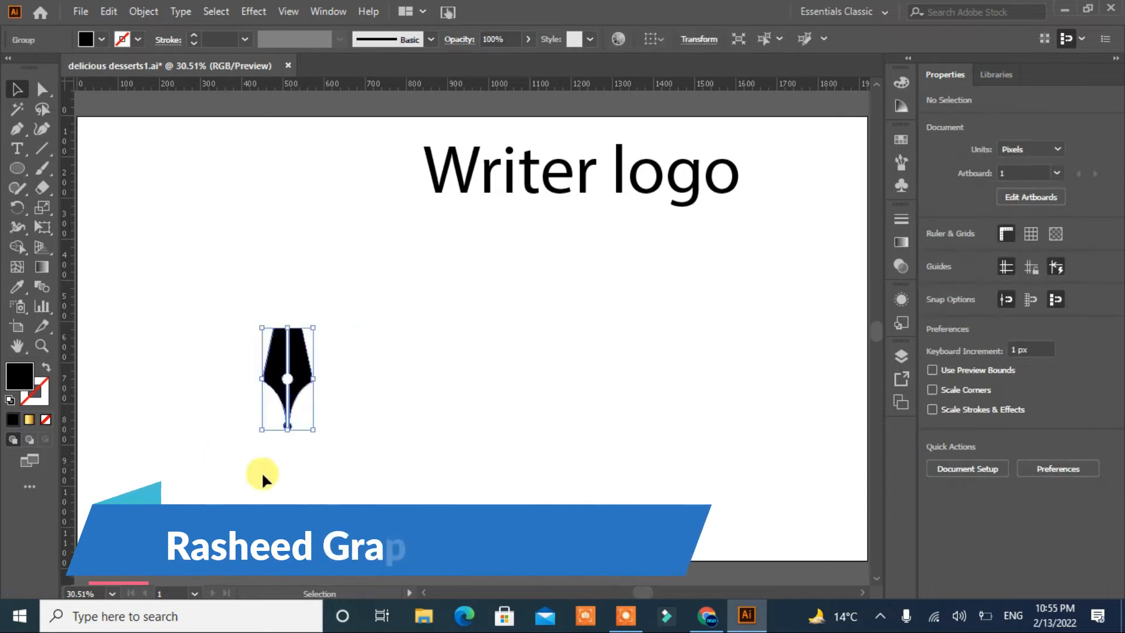
{"action": "left_click", "coordinate": [939, 396]}
{"action": "left_click", "coordinate": [587, 442]}
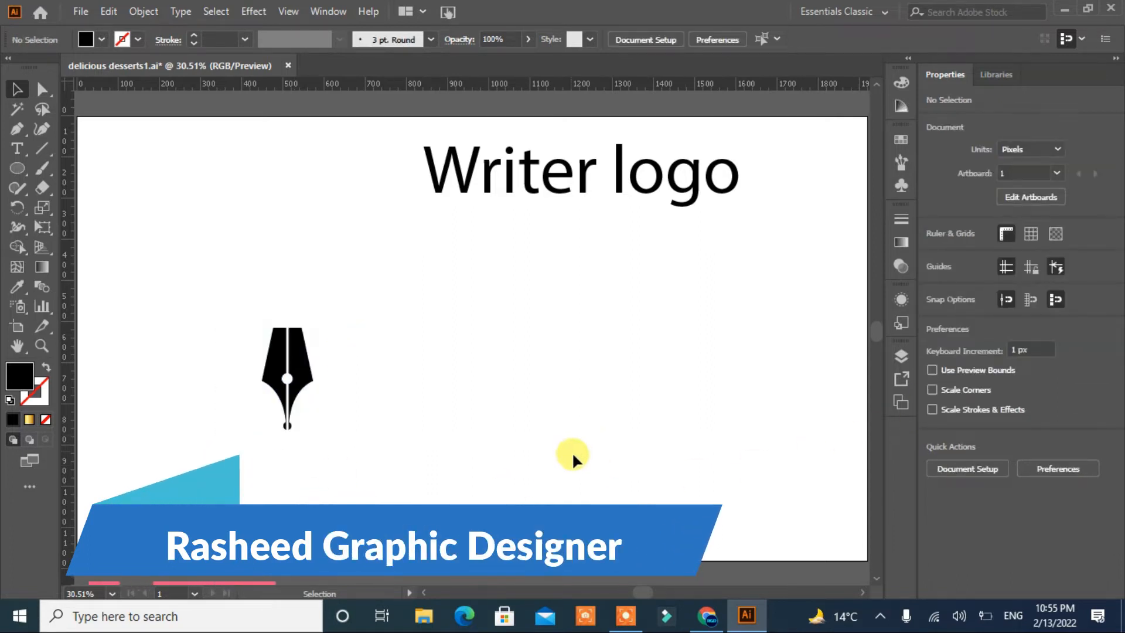
Draw a closed, curved upper feather blade about 614 px wide beside the nib with the Pen tool.
{"action": "left_click", "coordinate": [17, 130]}
{"action": "left_click", "coordinate": [644, 290]}
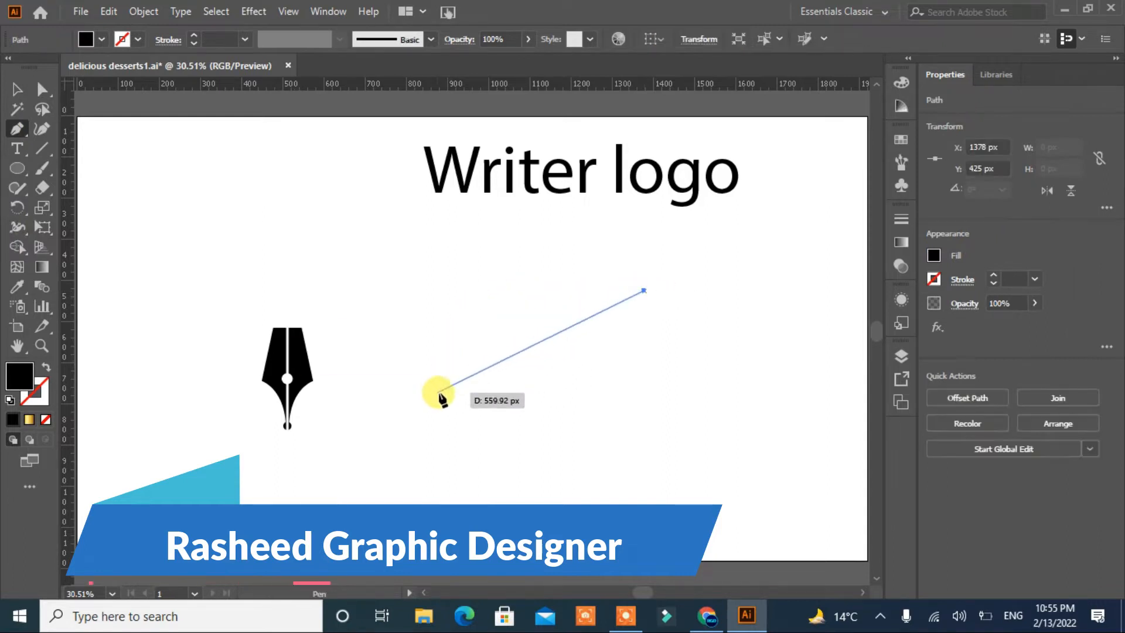
{"action": "left_click_drag", "start_coordinate": [391, 431], "coordinate": [334, 566]}
{"action": "left_click", "coordinate": [391, 377]}
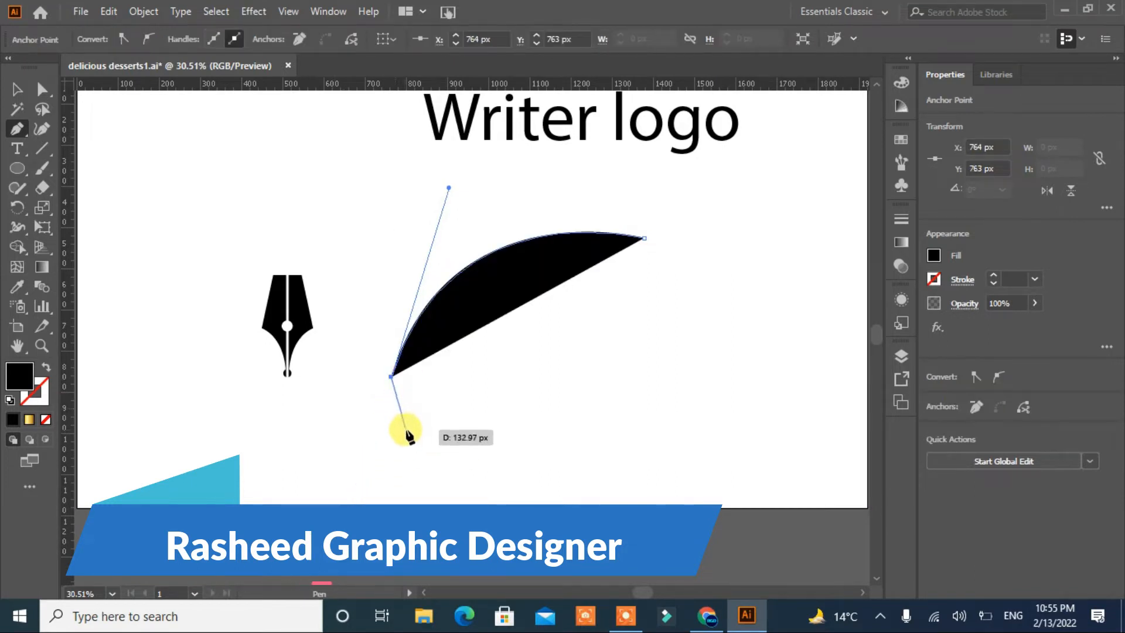
{"action": "left_click_drag", "start_coordinate": [402, 426], "coordinate": [397, 451]}
{"action": "left_click", "coordinate": [402, 427]}
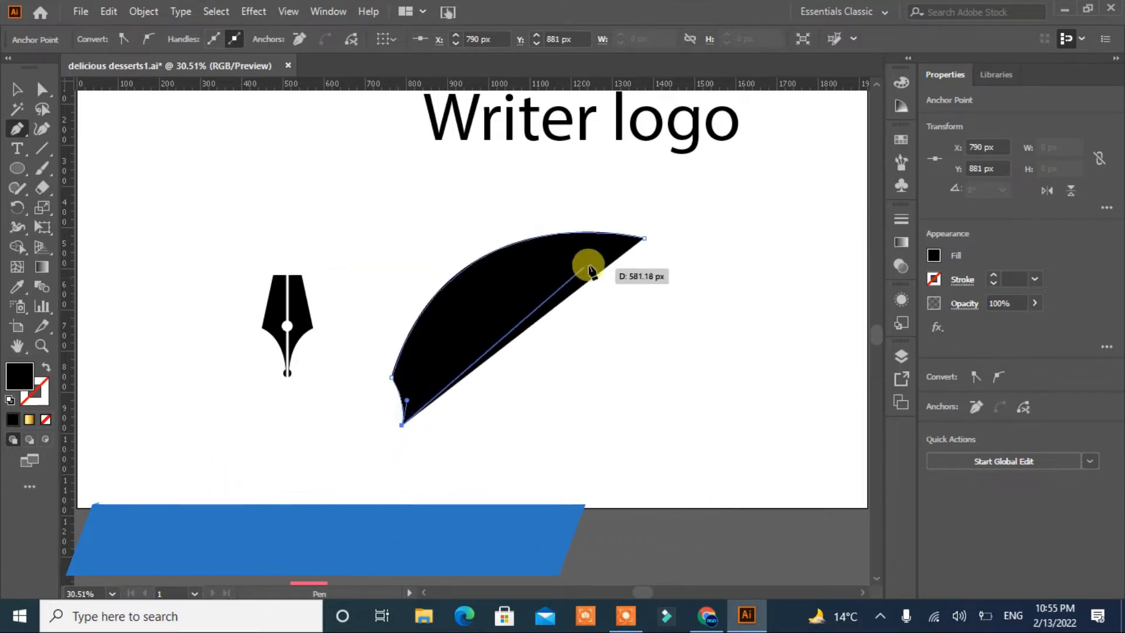
{"action": "left_click_drag", "start_coordinate": [641, 239], "coordinate": [841, 235]}
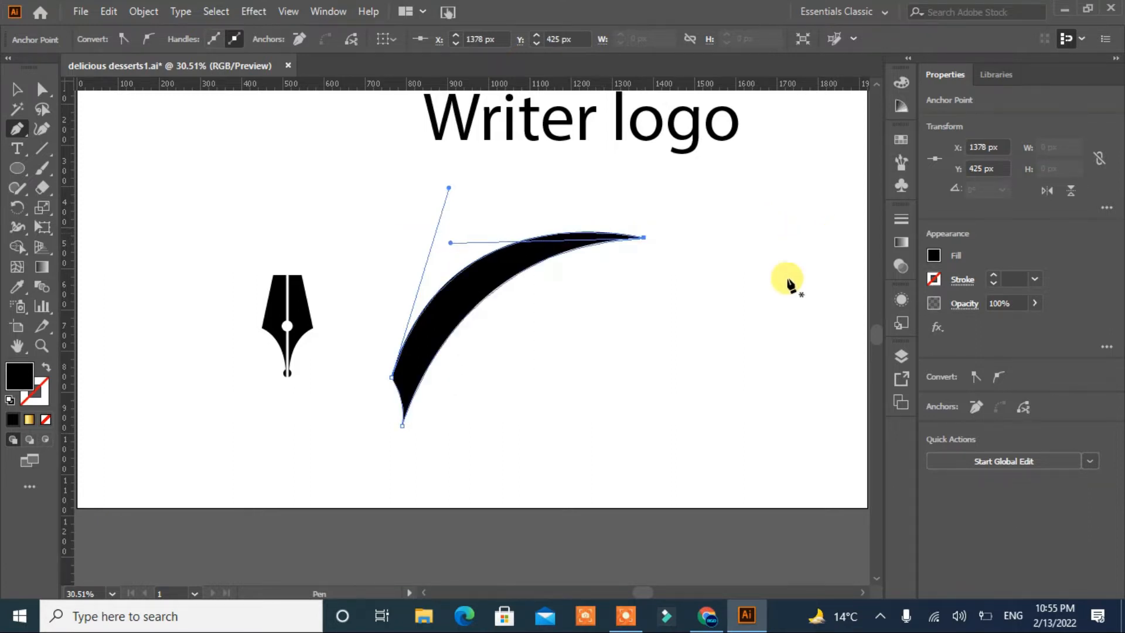
{"action": "left_click", "coordinate": [15, 90]}
{"action": "left_click", "coordinate": [314, 225]}
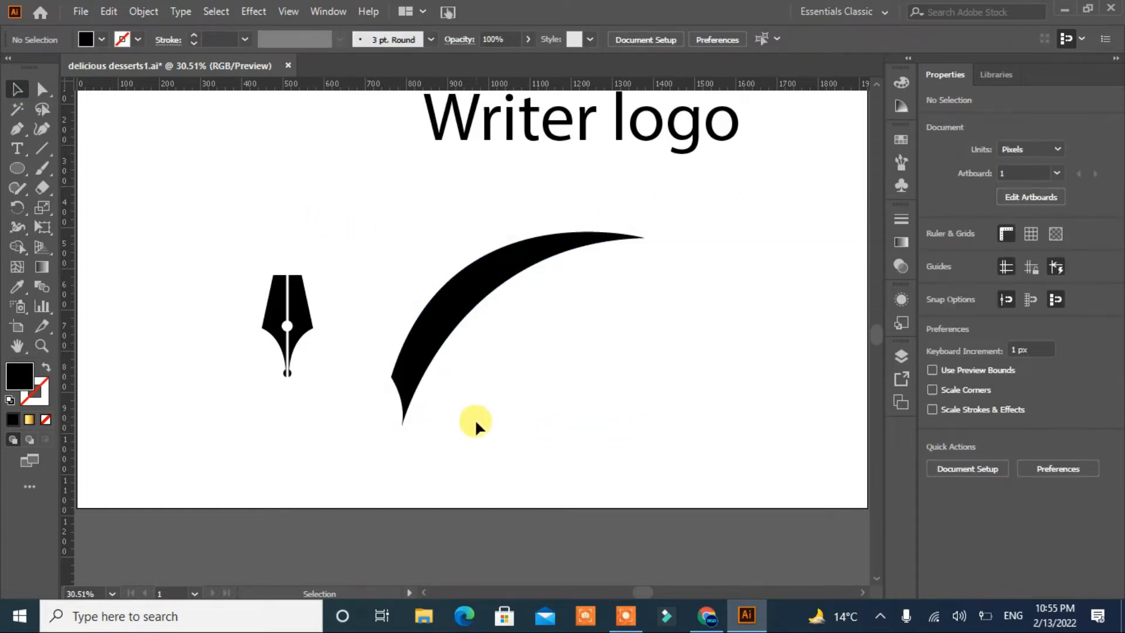
{"action": "left_click", "coordinate": [432, 315]}
{"action": "left_click", "coordinate": [449, 480]}
Draw a second curved feather blade below the first with the Pen tool, sharing its pointed end and leaving a tapering gap.
{"action": "left_click", "coordinate": [17, 128]}
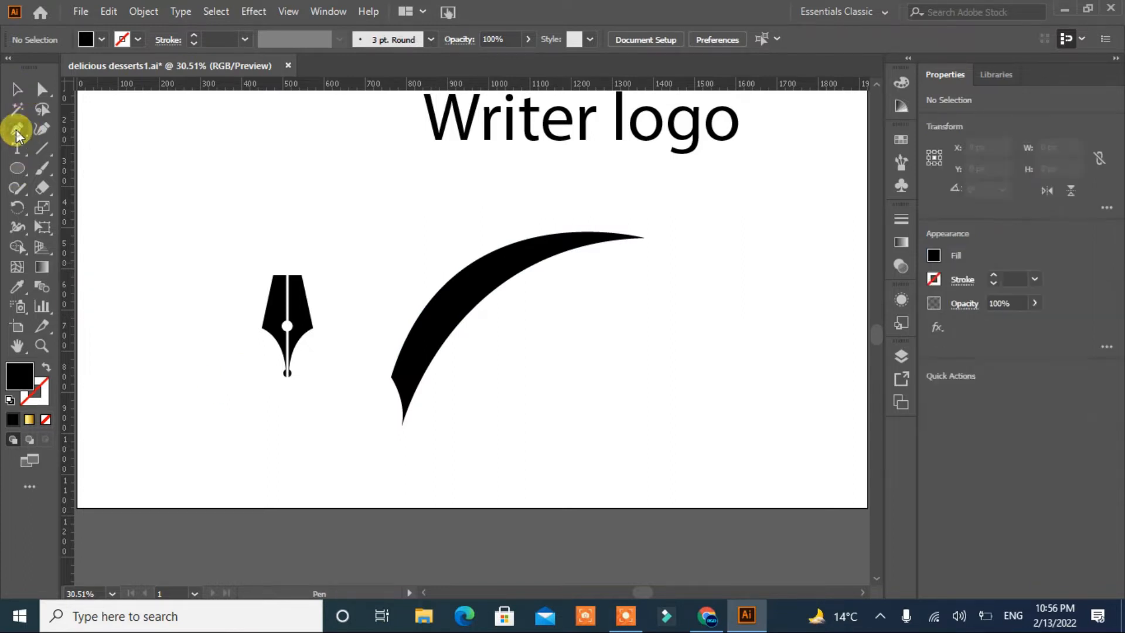
{"action": "left_click", "coordinate": [644, 238]}
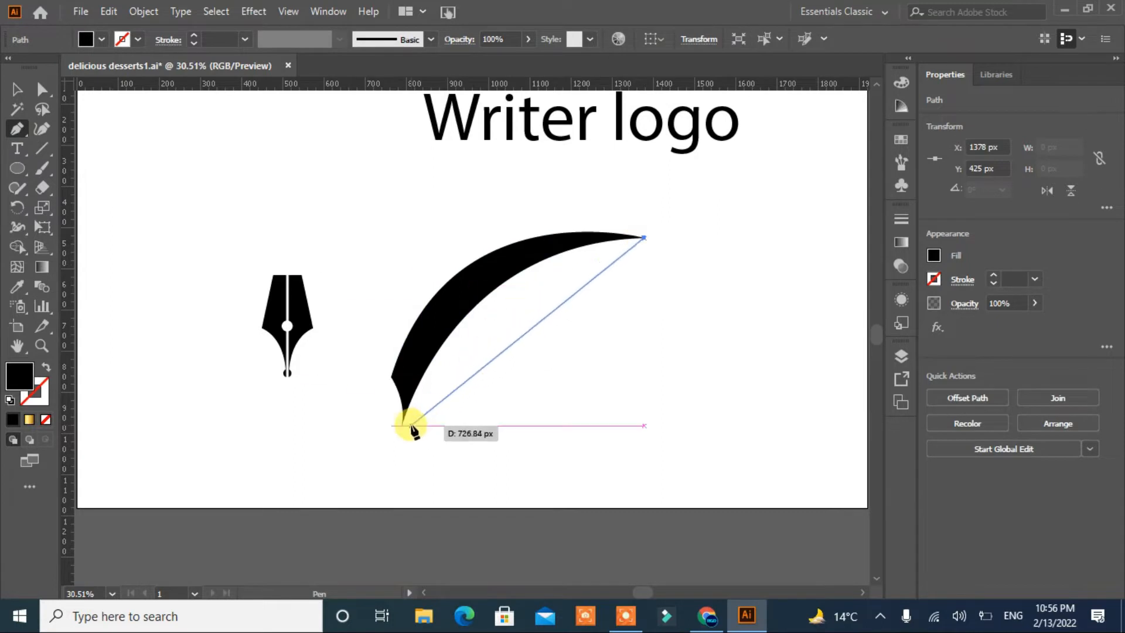
{"action": "scroll", "coordinate": [532, 393], "scroll_direction": "down", "scroll_amount": 3}
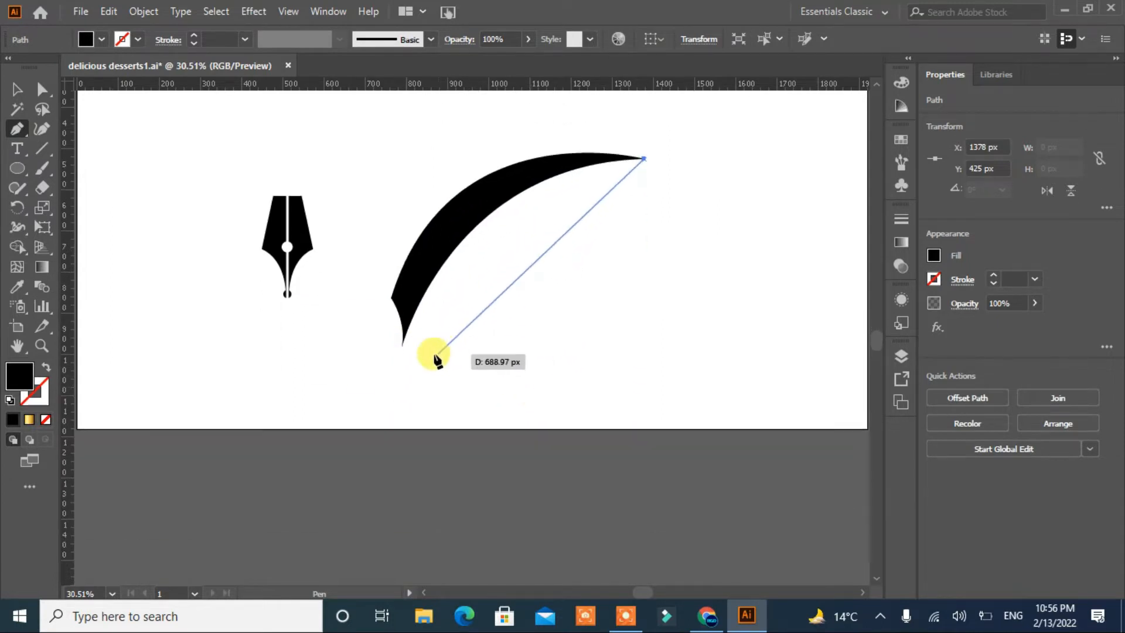
{"action": "left_click_drag", "start_coordinate": [411, 347], "coordinate": [338, 538]}
{"action": "left_click_drag", "start_coordinate": [412, 347], "coordinate": [473, 344]}
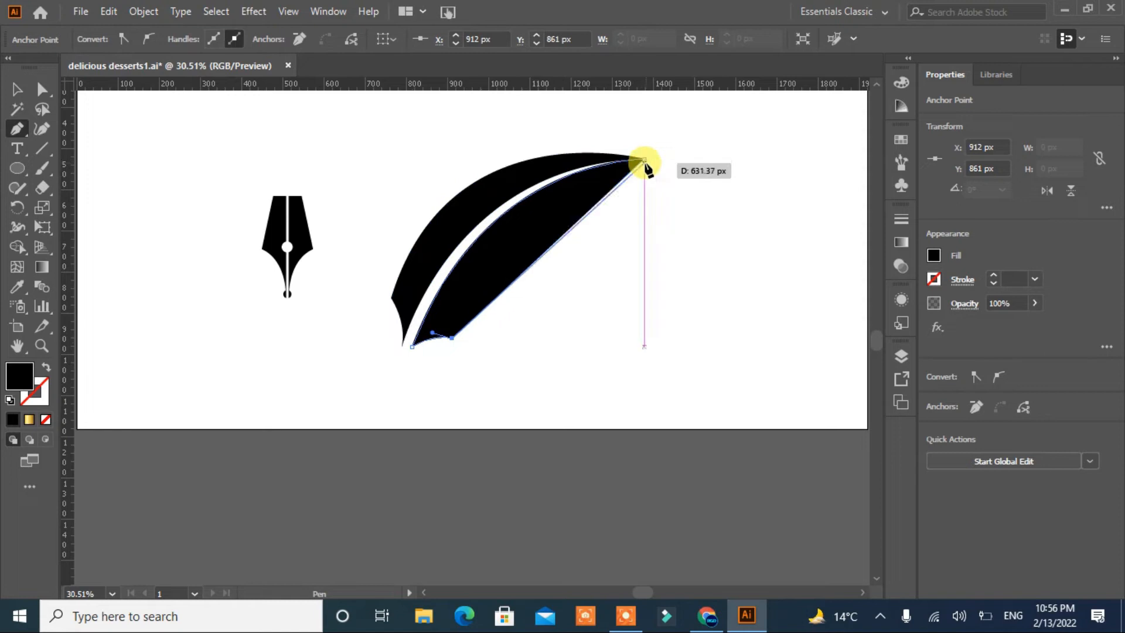
{"action": "left_click_drag", "start_coordinate": [642, 157], "coordinate": [760, 120]}
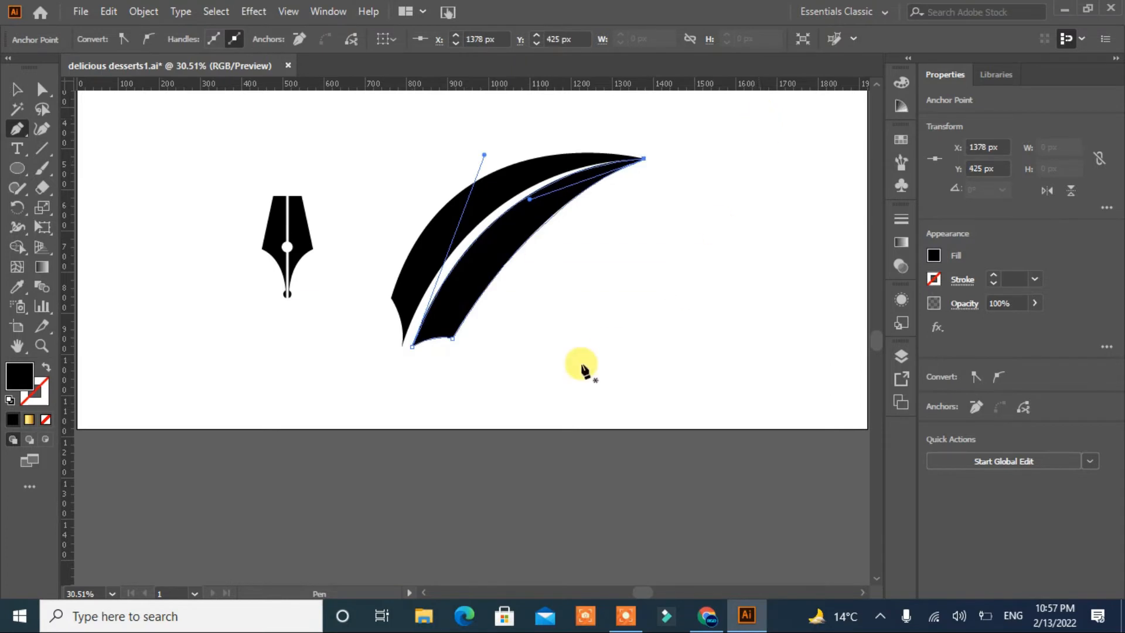
{"action": "left_click", "coordinate": [17, 91]}
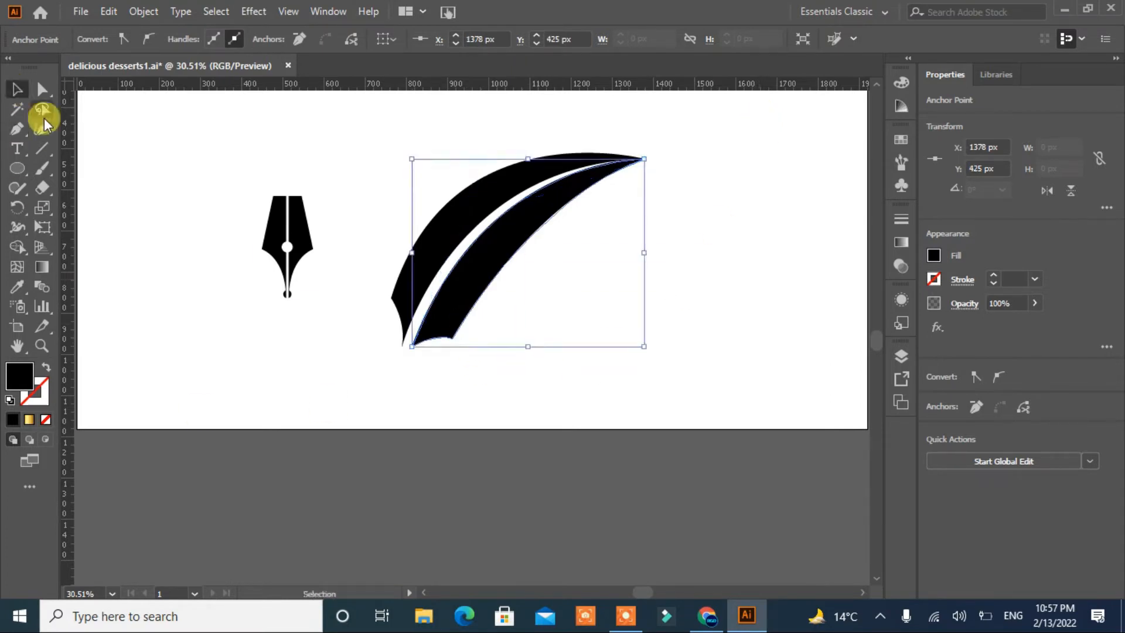
{"action": "left_click", "coordinate": [255, 360]}
Unite the two feather blades into one shape with Pathfinder.
{"action": "left_click_drag", "start_coordinate": [668, 154], "coordinate": [452, 310]}
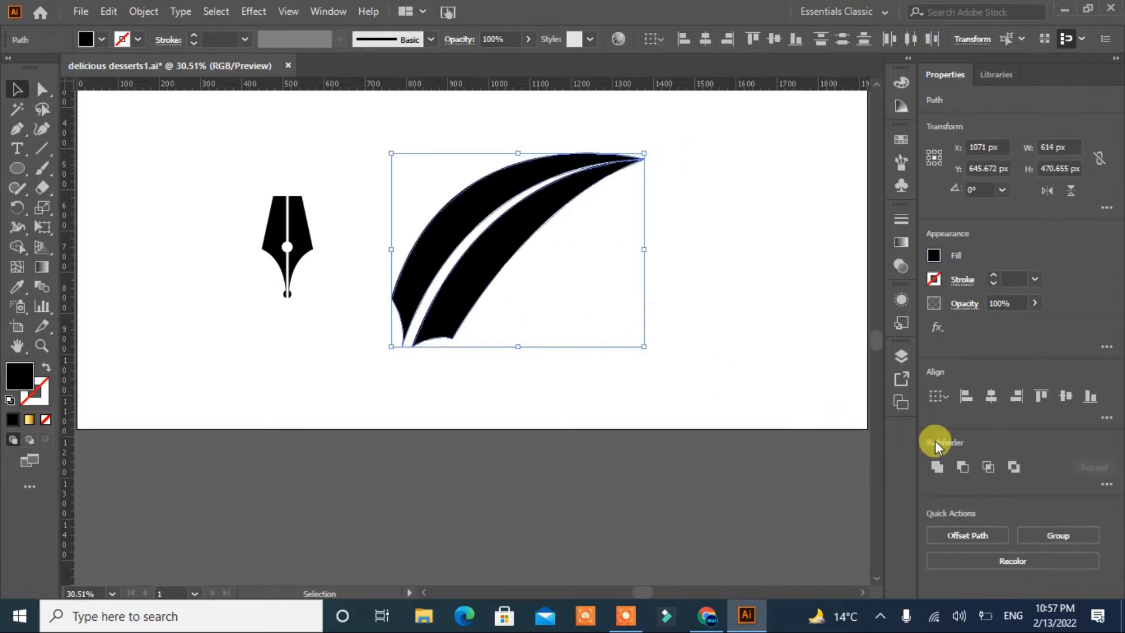
{"action": "left_click", "coordinate": [936, 466]}
{"action": "left_click", "coordinate": [727, 361]}
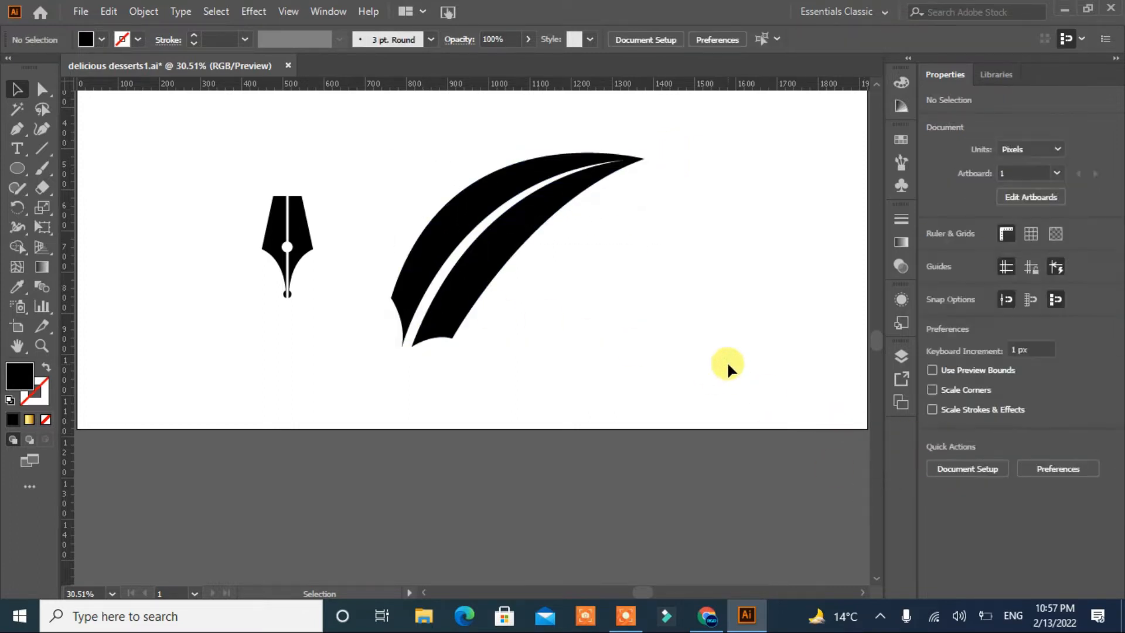
Draw a small, curved crescent sliver about 137 px long between the nib and the feather with the Pen tool.
{"action": "left_click", "coordinate": [19, 129]}
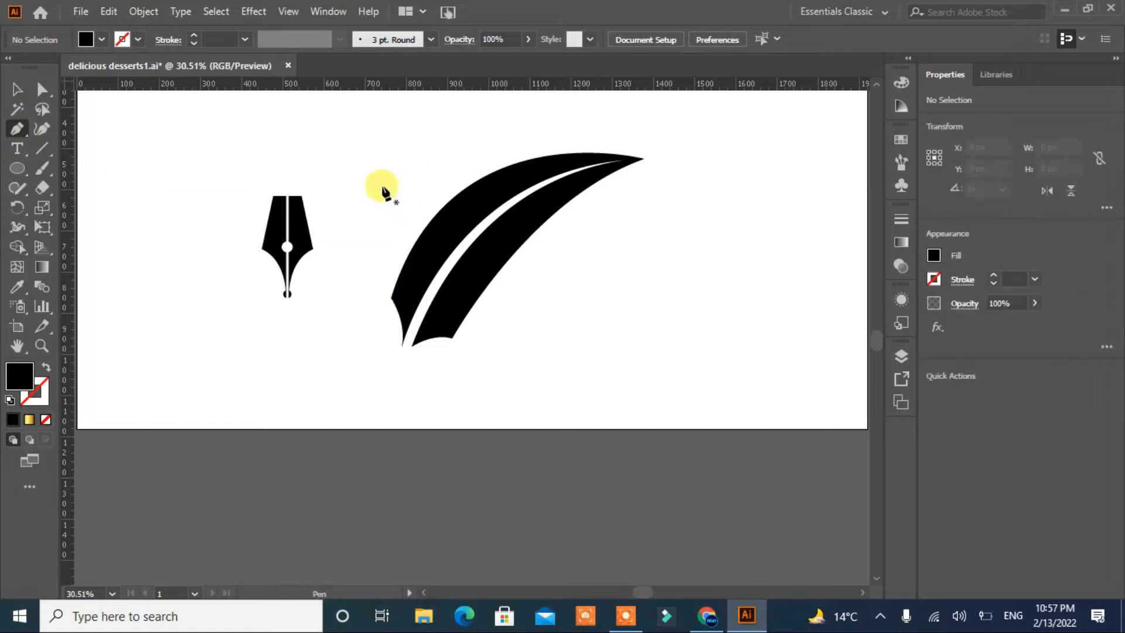
{"action": "left_click", "coordinate": [384, 173]}
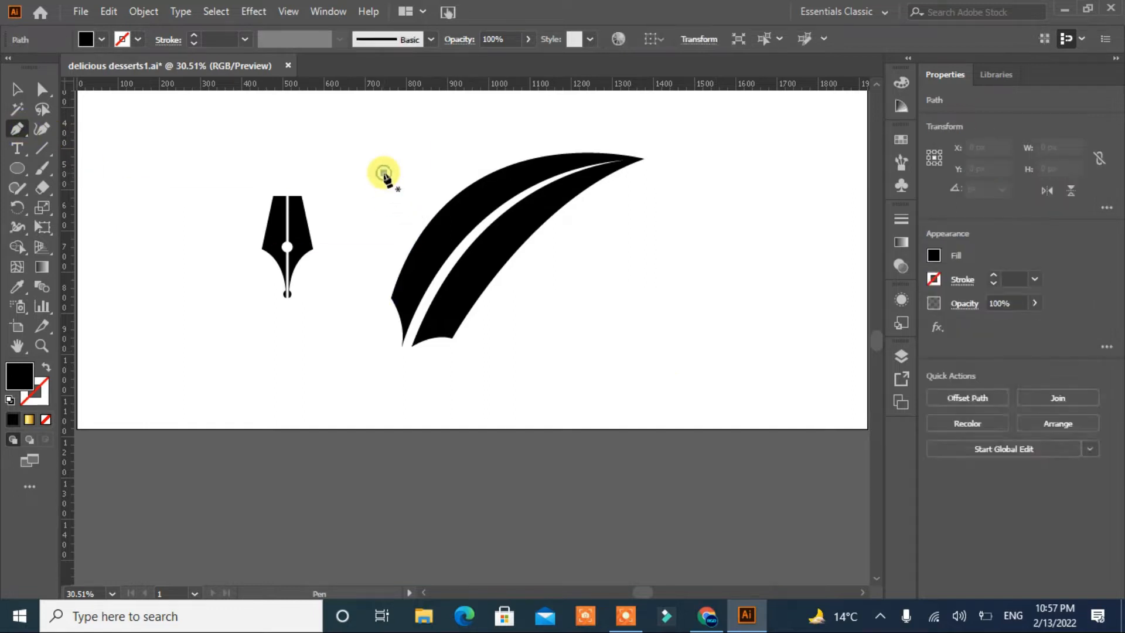
{"action": "left_click_drag", "start_coordinate": [380, 221], "coordinate": [394, 249]}
{"action": "left_click", "coordinate": [379, 222]}
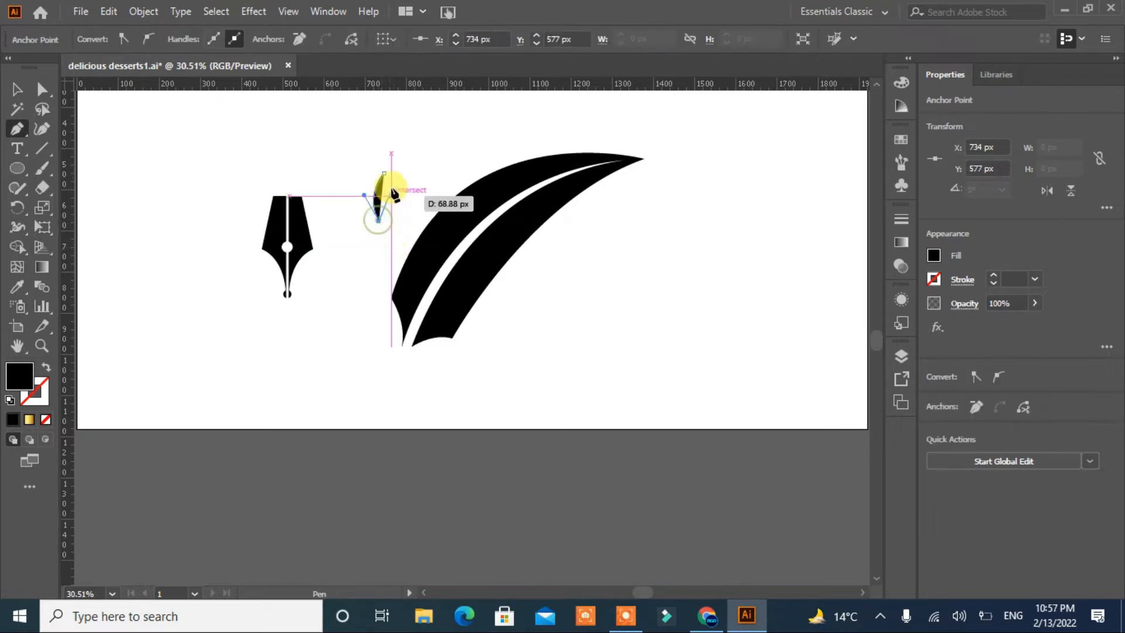
{"action": "left_click_drag", "start_coordinate": [405, 157], "coordinate": [377, 172]}
{"action": "left_click", "coordinate": [17, 90]}
{"action": "left_click", "coordinate": [226, 165]}
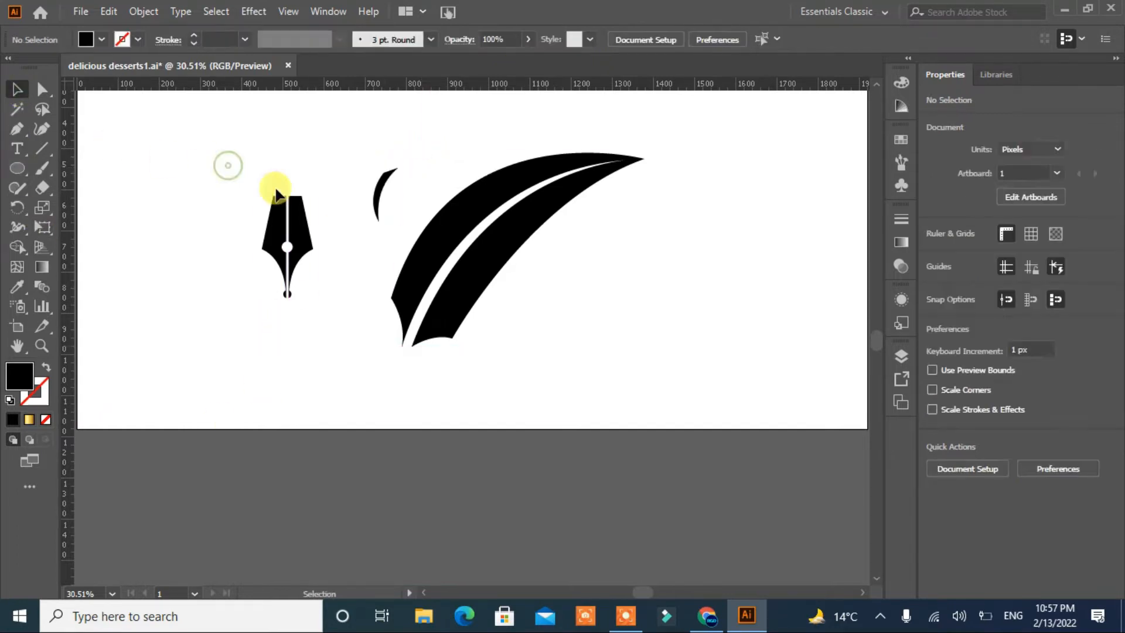
Move the sliver onto the upper blade's outer edge near the feather's tip, rotate it to about 313° and nudge it 2 px down.
{"action": "left_click_drag", "start_coordinate": [383, 190], "coordinate": [547, 143]}
{"action": "left_click_drag", "start_coordinate": [566, 106], "coordinate": [580, 148]}
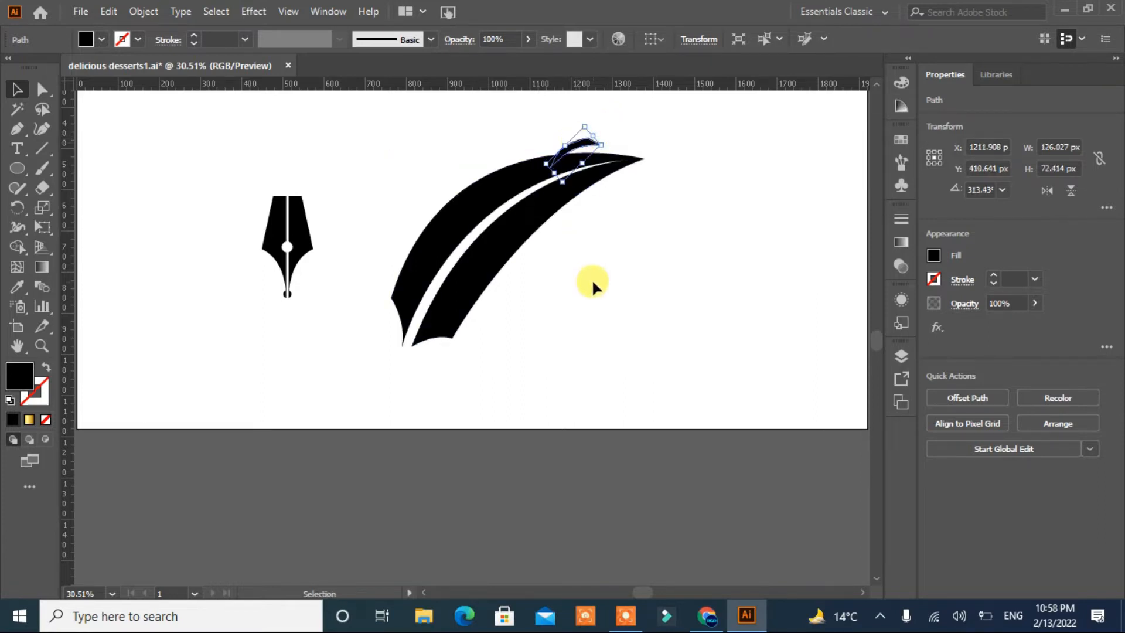
{"action": "key", "text": "Down"}
{"action": "key", "text": "Down"}
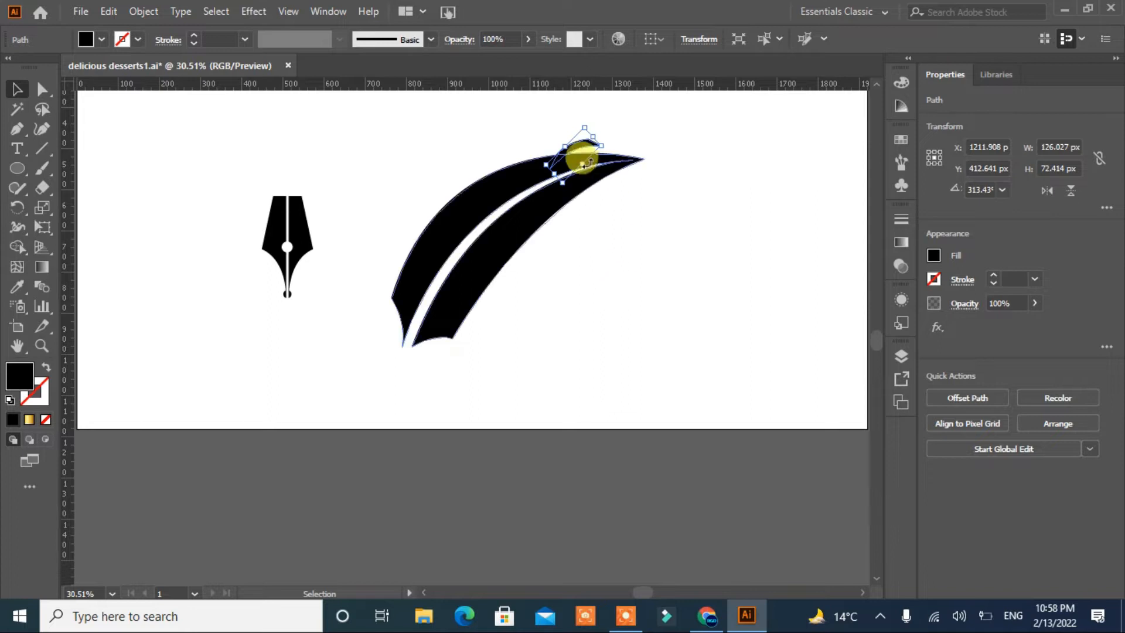
Place two copies of the sliver farther down the upper blade's outer edge and rotate each so it cuts into the feather.
{"action": "left_click_drag", "start_coordinate": [579, 147], "coordinate": [443, 228]}
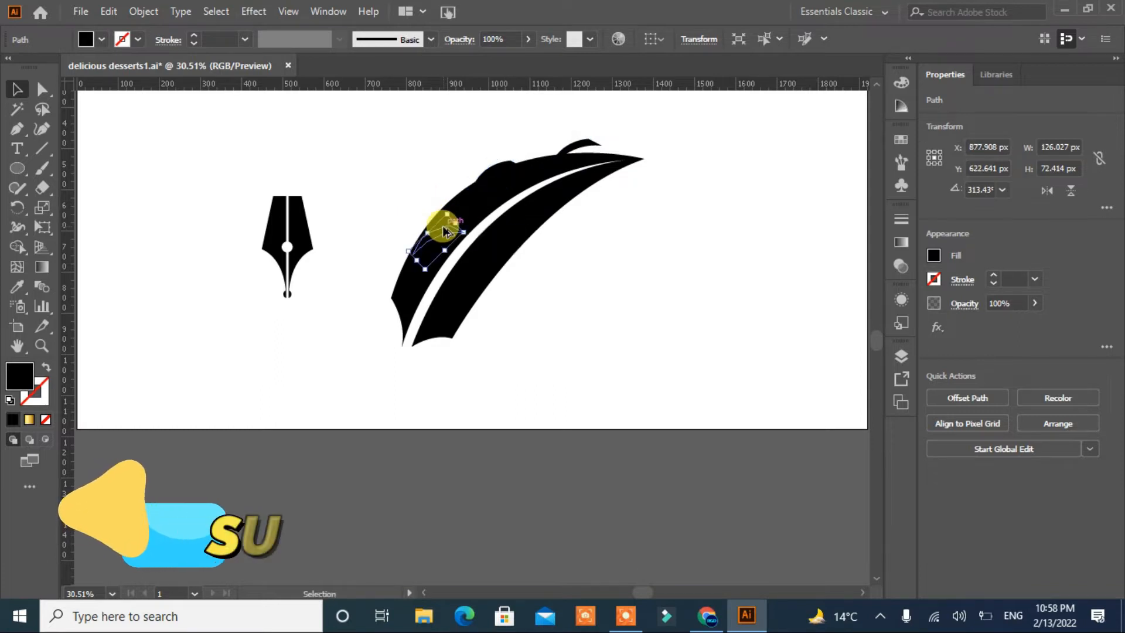
{"action": "left_click", "coordinate": [495, 172]}
{"action": "left_click_drag", "start_coordinate": [510, 142], "coordinate": [487, 125]}
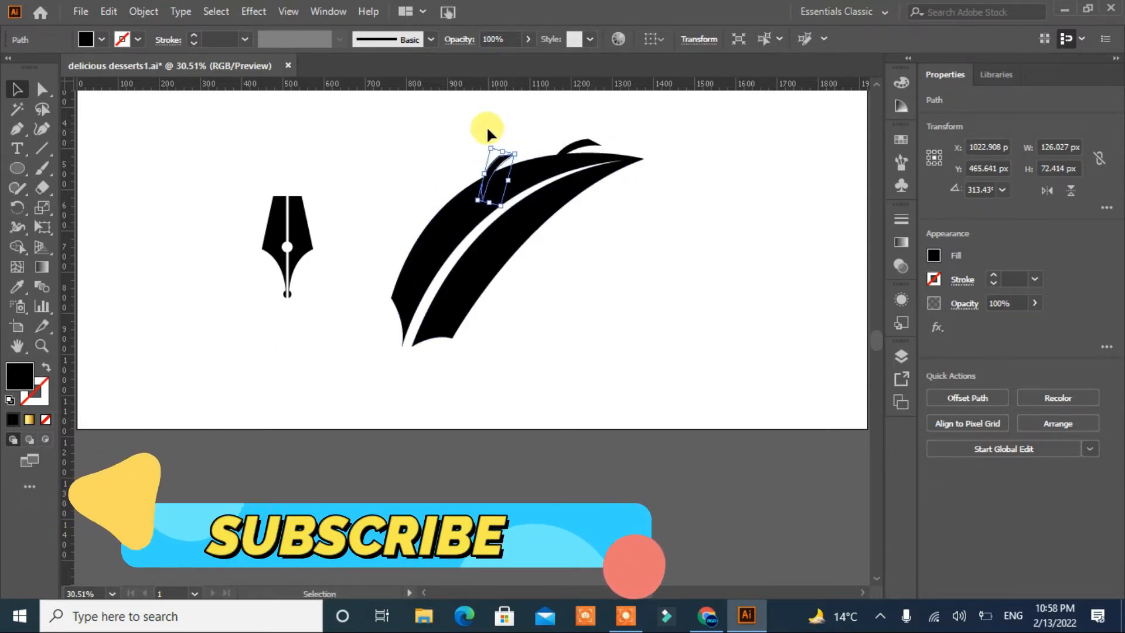
{"action": "left_click", "coordinate": [439, 230]}
{"action": "left_click_drag", "start_coordinate": [440, 196], "coordinate": [398, 192]}
{"action": "left_click_drag", "start_coordinate": [433, 239], "coordinate": [416, 214]}
{"action": "left_click_drag", "start_coordinate": [404, 212], "coordinate": [405, 213]}
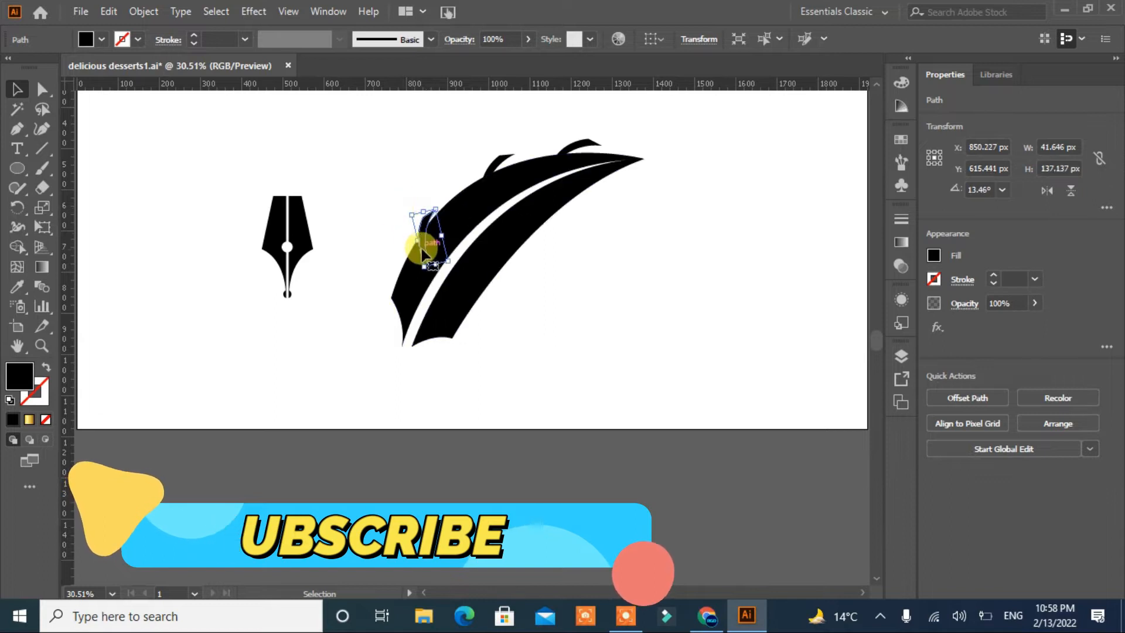
{"action": "left_click", "coordinate": [495, 162]}
{"action": "left_click_drag", "start_coordinate": [484, 151], "coordinate": [478, 156]}
{"action": "left_click", "coordinate": [586, 272]}
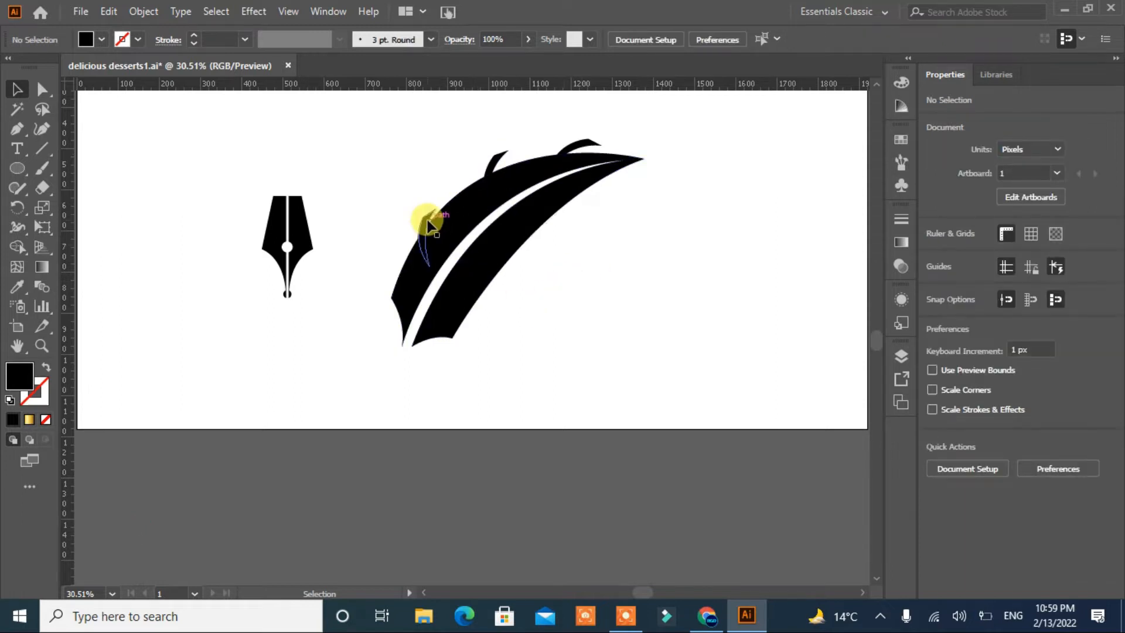
Cut three notches into the upper feather blade with Shape Builder along the slivers, moving the slivers off the feather.
{"action": "left_click_drag", "start_coordinate": [667, 134], "coordinate": [404, 319]}
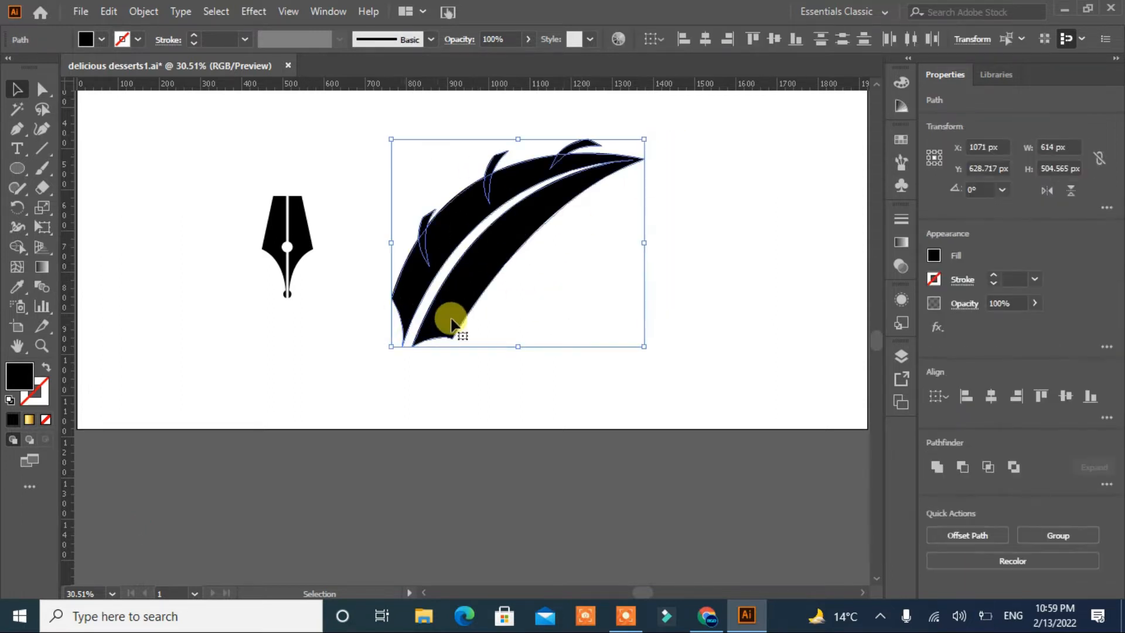
{"action": "left_click", "coordinate": [18, 248]}
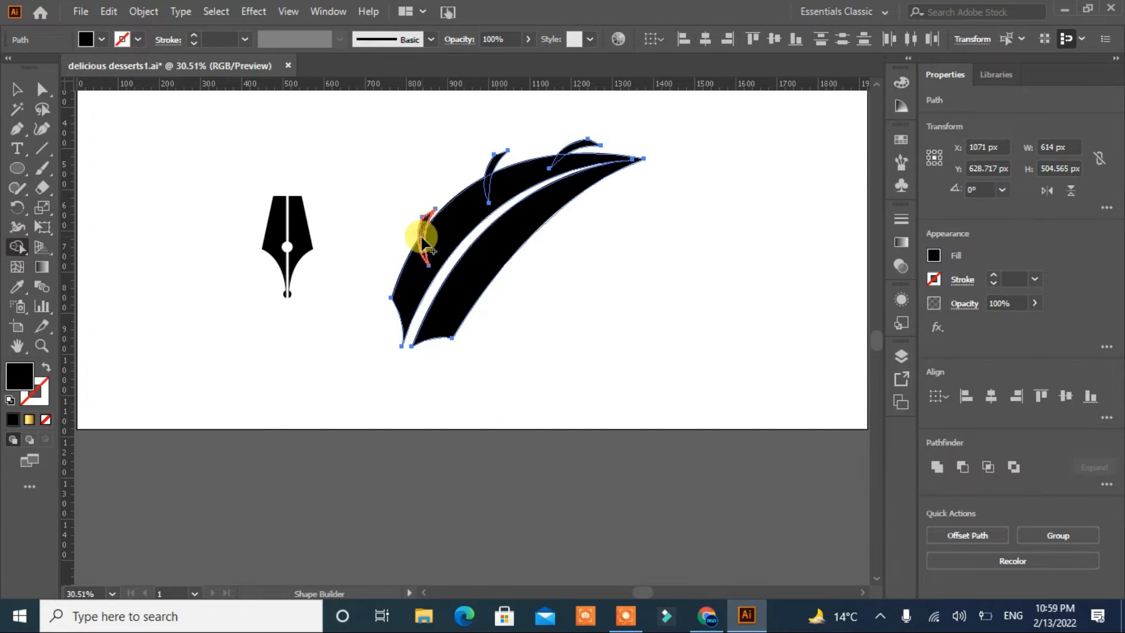
{"action": "mouse_move", "coordinate": [432, 216]}
{"action": "left_mouse_down"}
{"action": "mouse_move", "coordinate": [491, 164]}
{"action": "mouse_move", "coordinate": [488, 182]}
{"action": "left_mouse_up"}
{"action": "left_click_drag", "start_coordinate": [573, 147], "coordinate": [566, 150]}
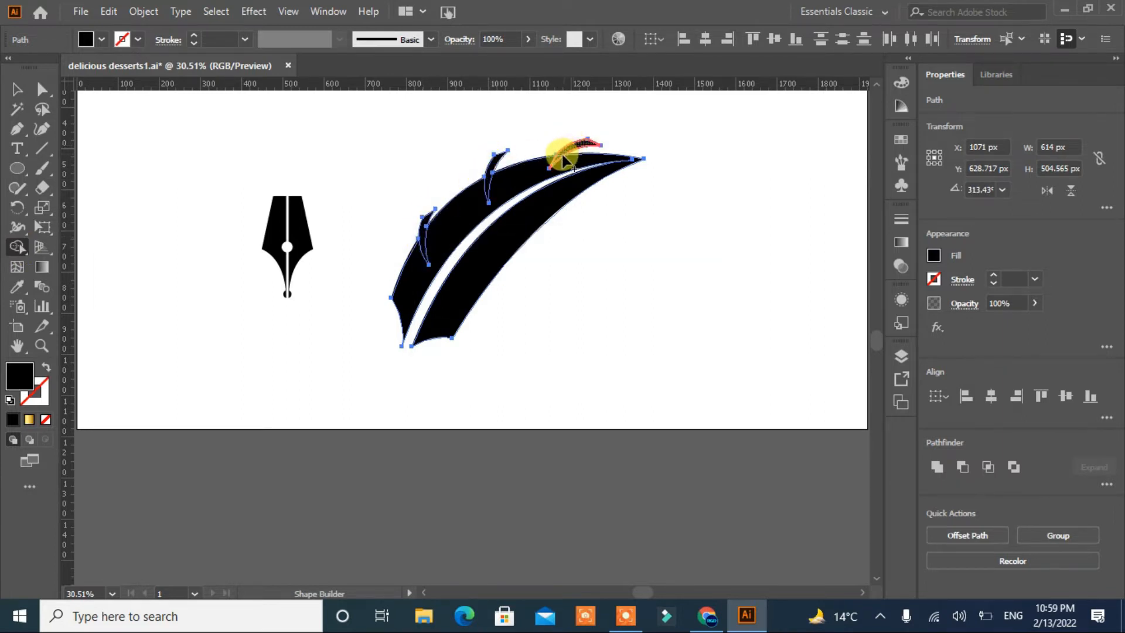
{"action": "left_click", "coordinate": [17, 89]}
{"action": "left_click", "coordinate": [203, 216]}
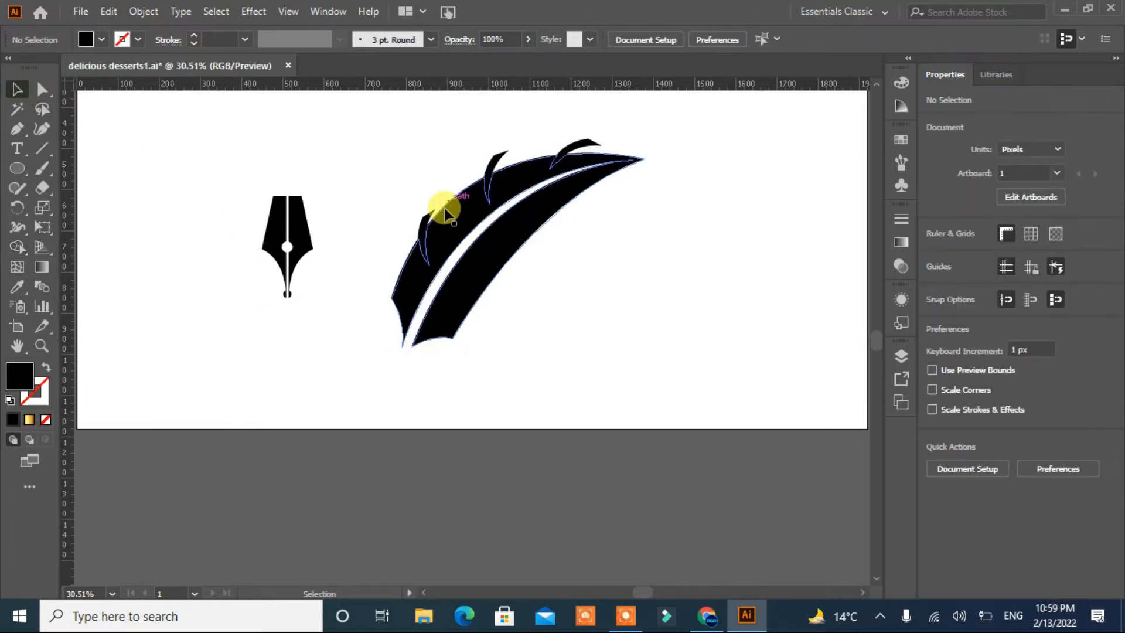
{"action": "left_click_drag", "start_coordinate": [422, 221], "coordinate": [648, 218]}
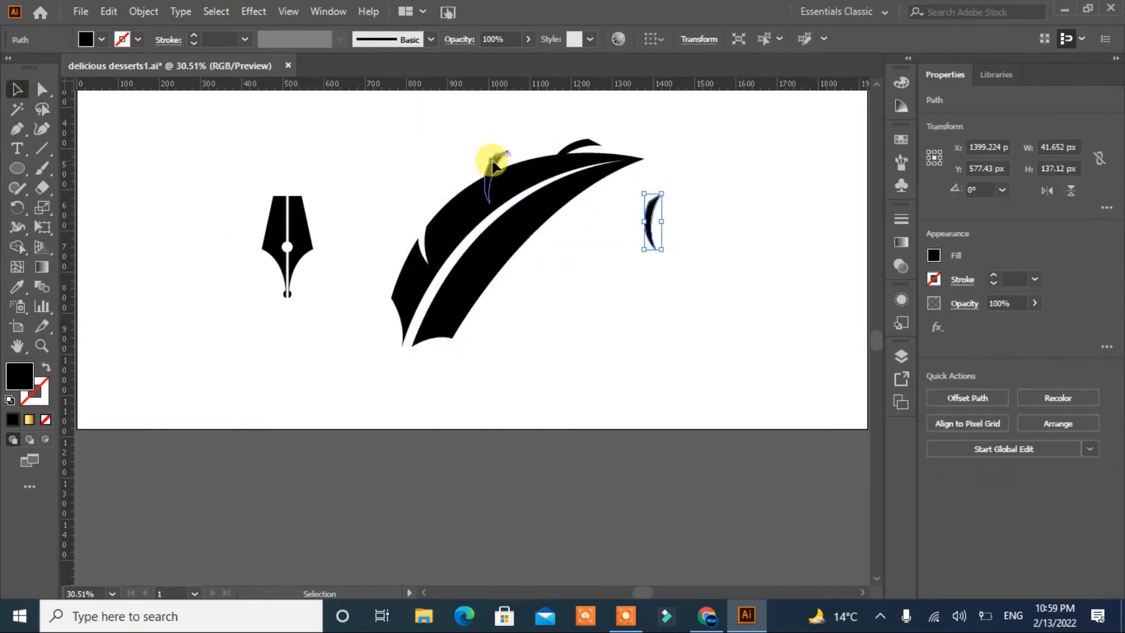
{"action": "left_click_drag", "start_coordinate": [492, 167], "coordinate": [706, 204]}
{"action": "left_click_drag", "start_coordinate": [577, 152], "coordinate": [596, 334]}
Arrange three rotated slivers along the lower blade's outer edge, each overlapping the feather.
{"action": "left_click", "coordinate": [591, 324]}
{"action": "left_click_drag", "start_coordinate": [532, 293], "coordinate": [619, 221]}
{"action": "left_click", "coordinate": [542, 260]}
{"action": "left_click_drag", "start_coordinate": [558, 266], "coordinate": [557, 279]}
{"action": "left_click_drag", "start_coordinate": [490, 308], "coordinate": [494, 302]}
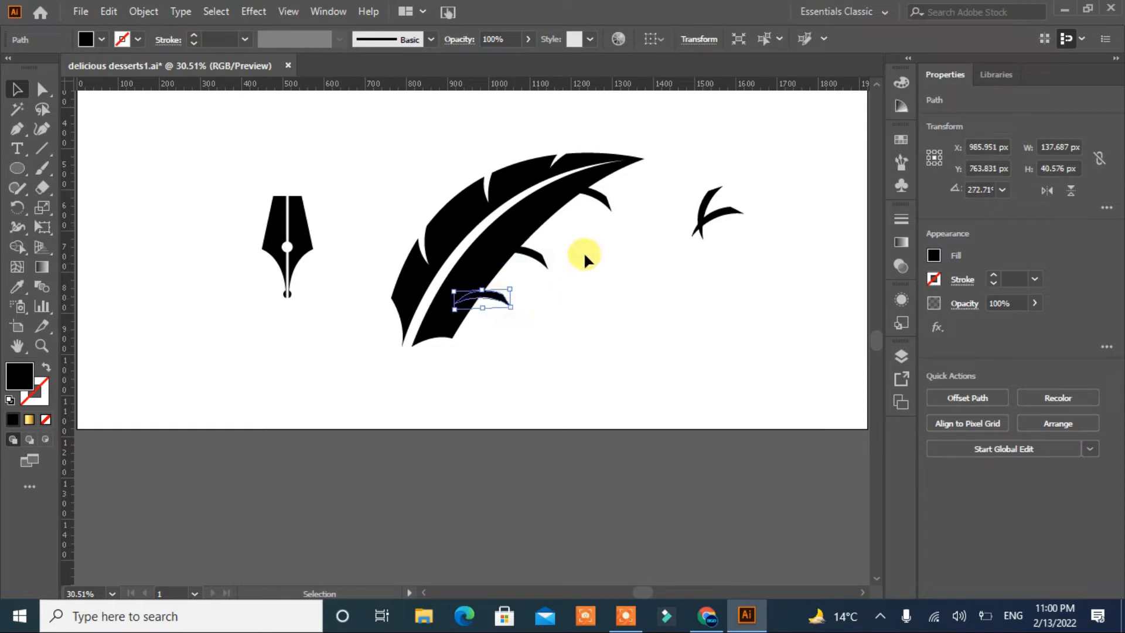
{"action": "left_click_drag", "start_coordinate": [596, 199], "coordinate": [590, 207]}
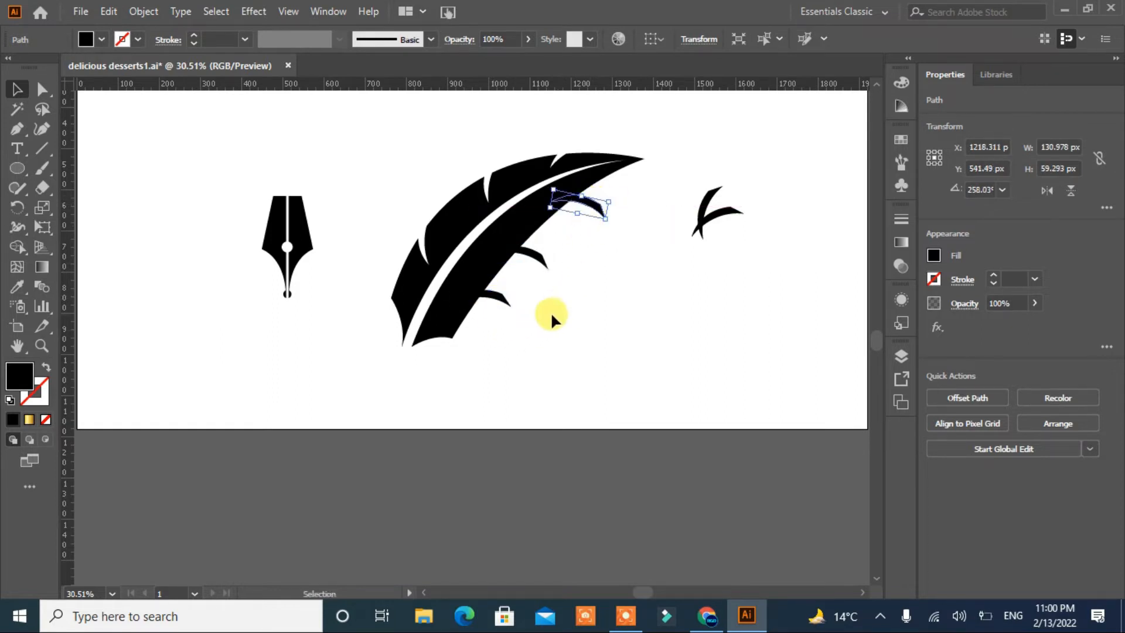
Cut three notches into the lower feather blade with Shape Builder along its slivers, moving the slivers aside.
{"action": "left_click_drag", "start_coordinate": [662, 131], "coordinate": [392, 355]}
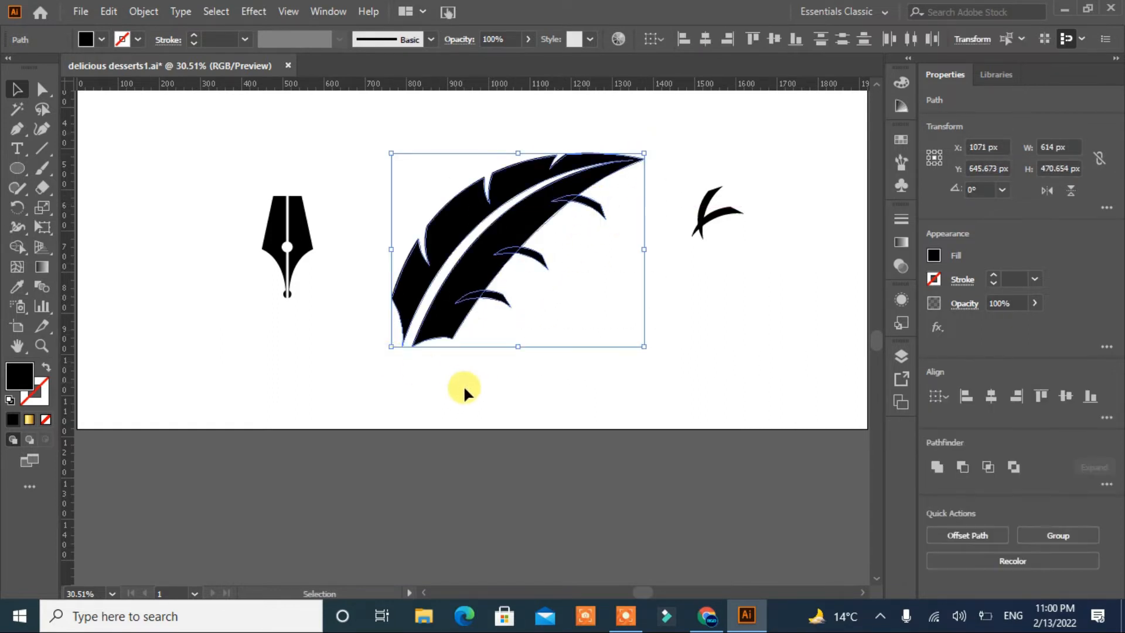
{"action": "left_click", "coordinate": [17, 246]}
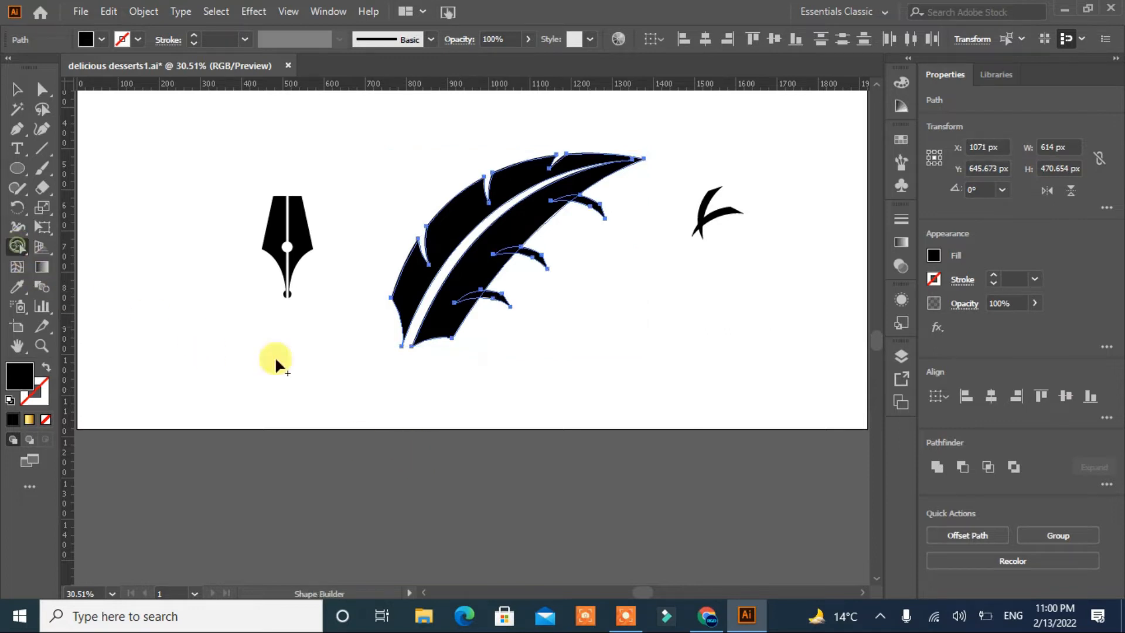
{"action": "left_click", "coordinate": [480, 294]}
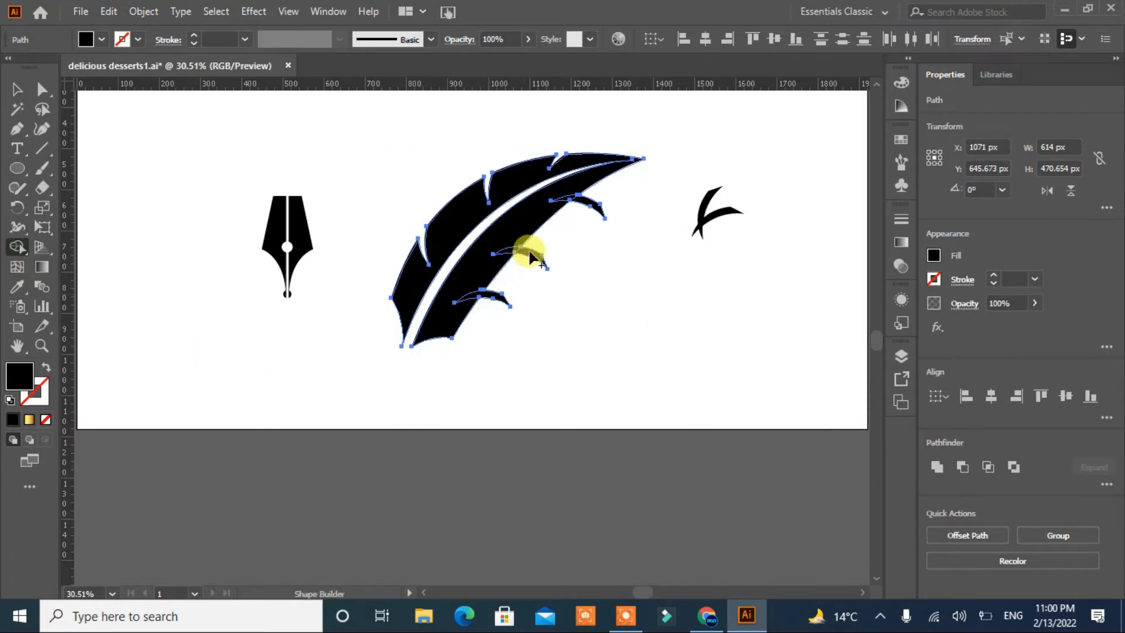
{"action": "left_click", "coordinate": [572, 195]}
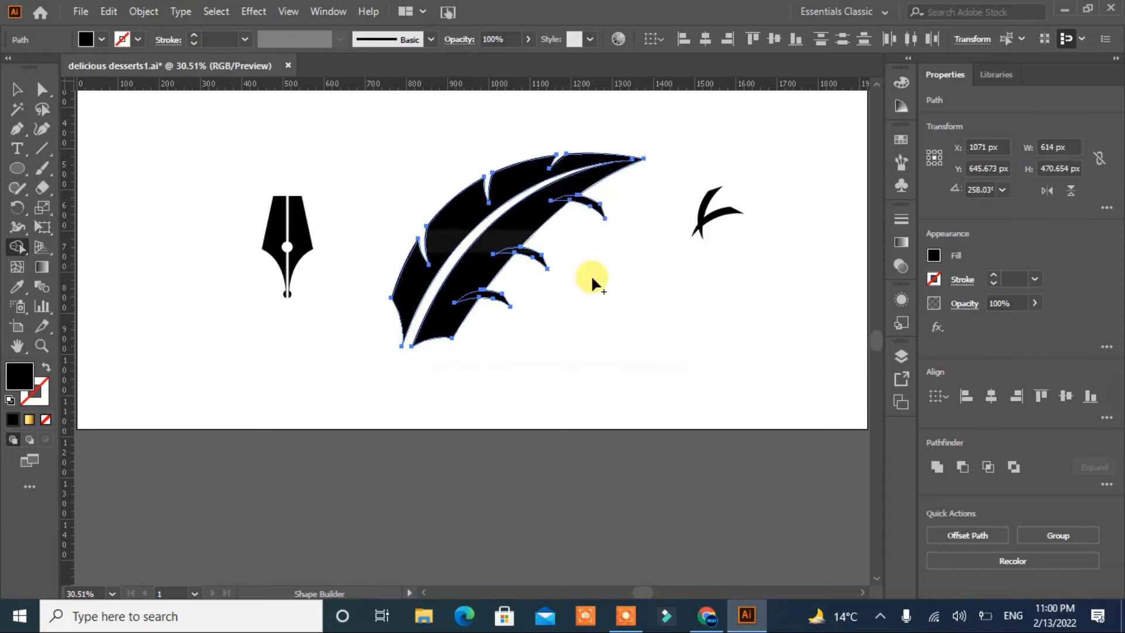
{"action": "left_click", "coordinate": [17, 89]}
{"action": "left_click", "coordinate": [498, 308]}
{"action": "left_click_drag", "start_coordinate": [497, 306], "coordinate": [695, 289]}
{"action": "left_click_drag", "start_coordinate": [531, 256], "coordinate": [709, 322]}
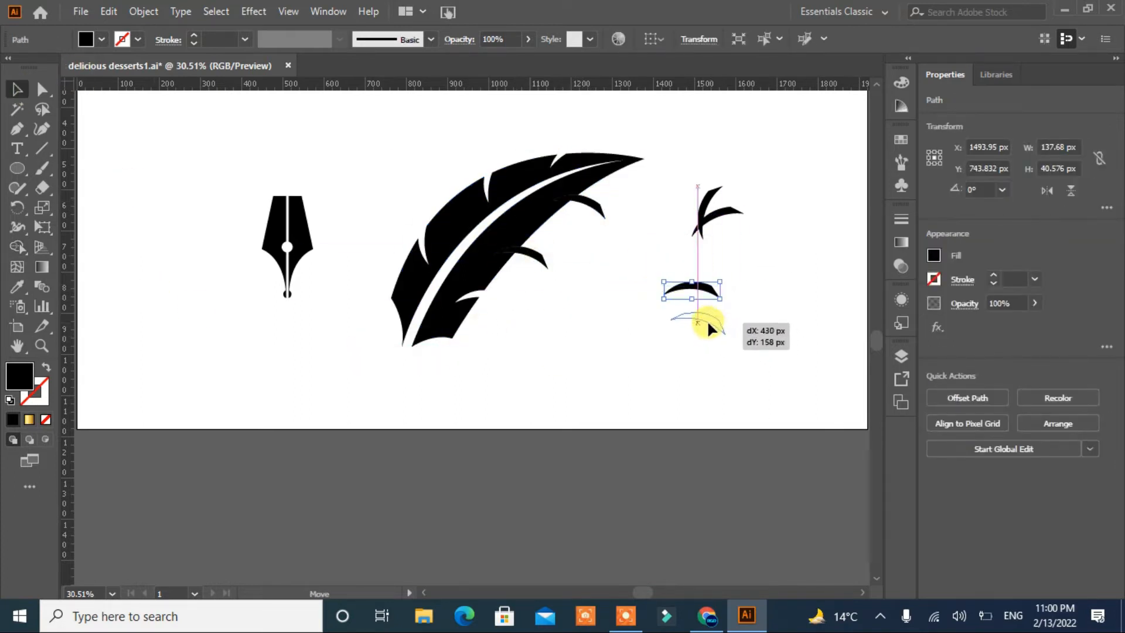
{"action": "left_click_drag", "start_coordinate": [596, 209], "coordinate": [722, 274]}
{"action": "left_click", "coordinate": [548, 318]}
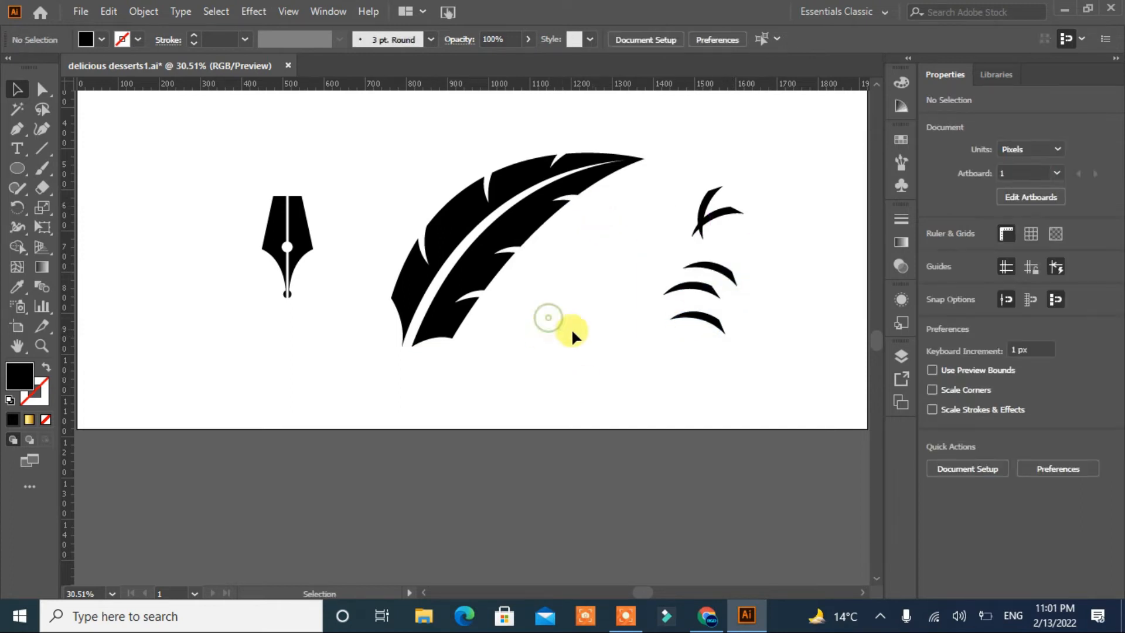
Resize the feather to about 664 px wide and 427 px high, and delete the five leftover slivers beside it.
{"action": "left_click_drag", "start_coordinate": [652, 154], "coordinate": [425, 267]}
{"action": "left_click_drag", "start_coordinate": [518, 345], "coordinate": [498, 300]}
{"action": "left_click_drag", "start_coordinate": [407, 302], "coordinate": [368, 326]}
{"action": "left_click", "coordinate": [473, 367]}
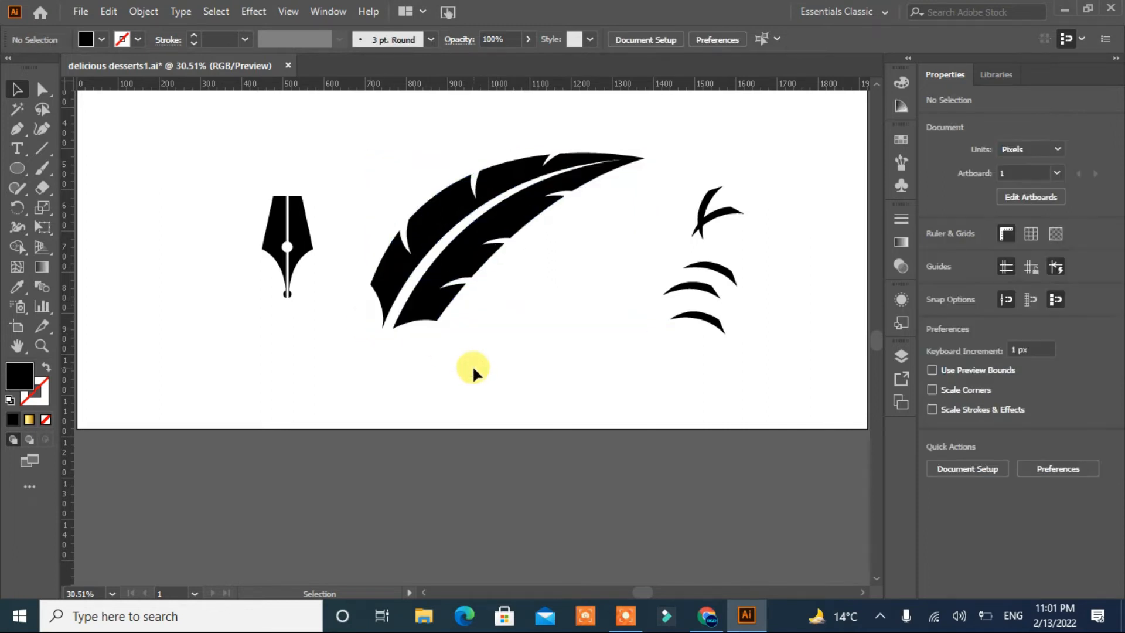
{"action": "mouse_move", "coordinate": [748, 175]}
{"action": "left_mouse_down"}
{"action": "mouse_move", "coordinate": [673, 331]}
{"action": "mouse_move", "coordinate": [654, 331]}
{"action": "left_mouse_up"}
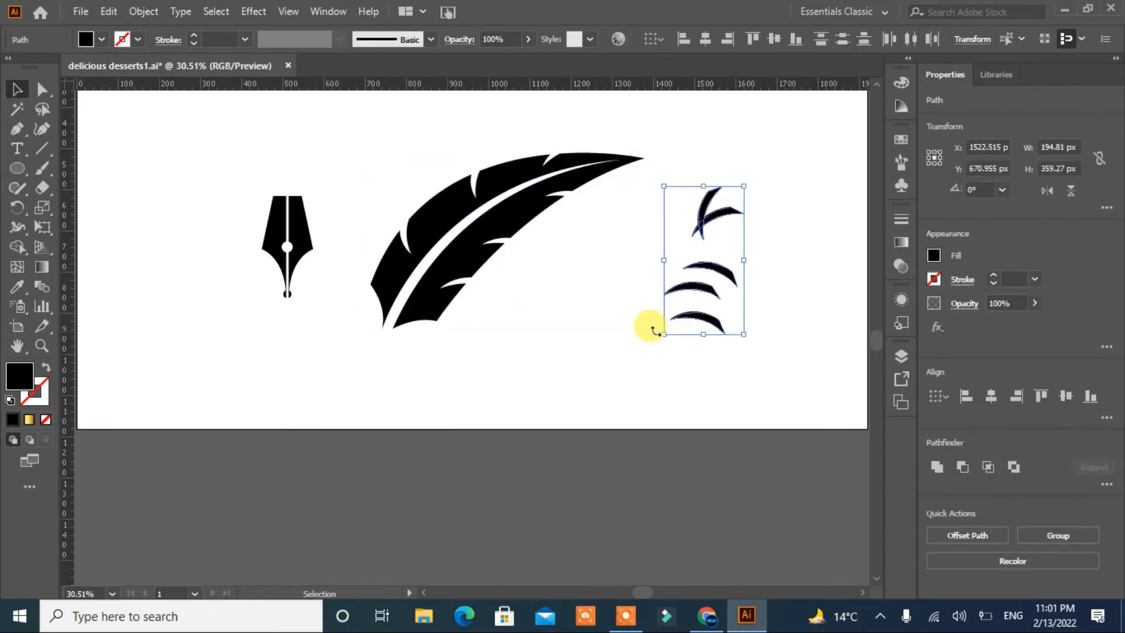
{"action": "key", "text": "Delete"}
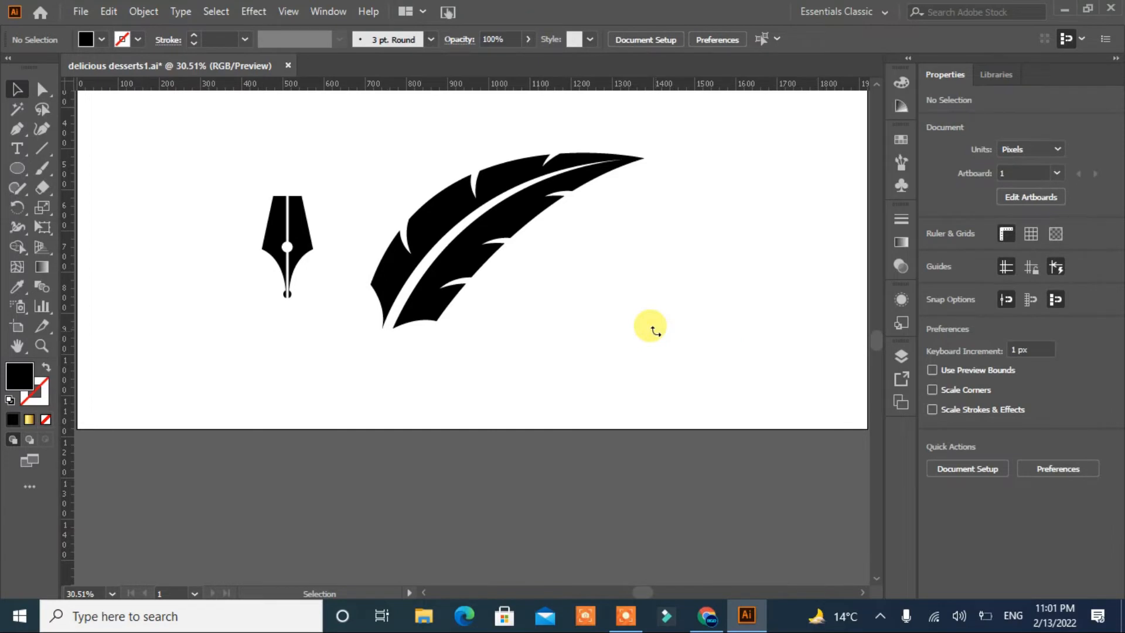
Place the feather just above the nib, flatten it to about 361 px high and rotate it slightly clockwise.
{"action": "left_click_drag", "start_coordinate": [425, 296], "coordinate": [321, 151]}
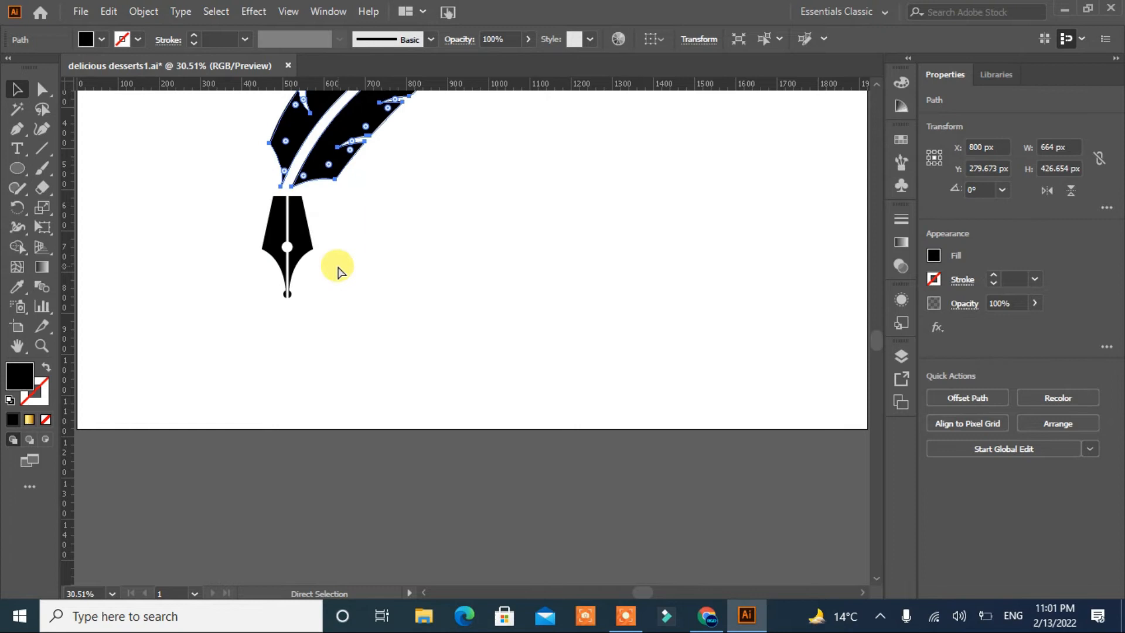
{"action": "key", "text": "ctrl+0"}
{"action": "left_click_drag", "start_coordinate": [342, 284], "coordinate": [342, 265]}
{"action": "left_click_drag", "start_coordinate": [406, 299], "coordinate": [364, 242]}
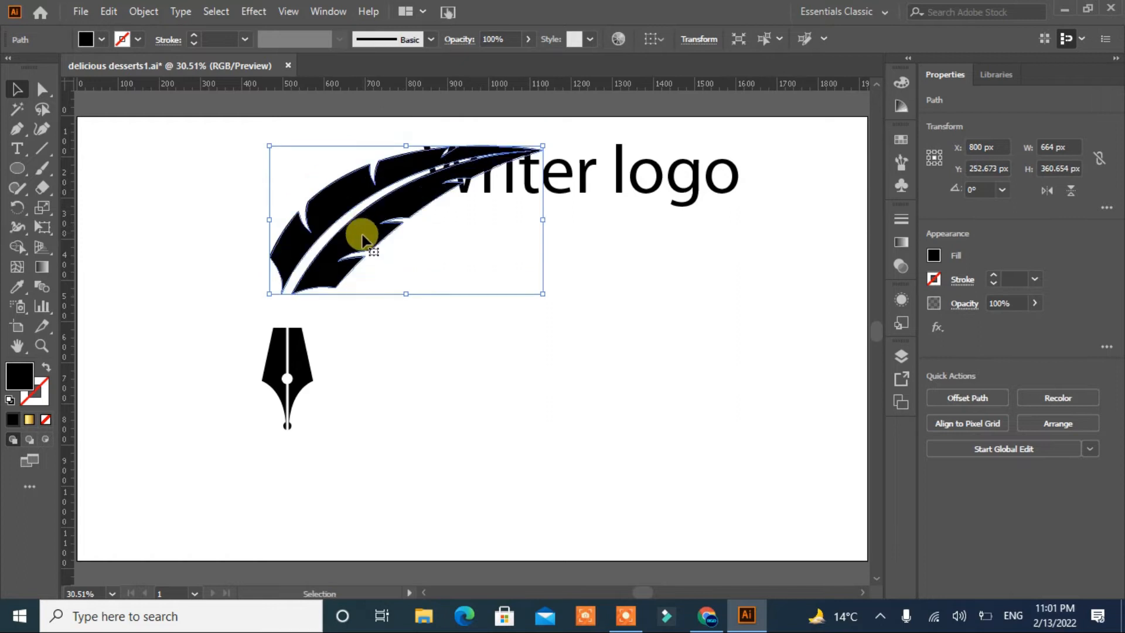
{"action": "left_click_drag", "start_coordinate": [543, 219], "coordinate": [551, 216]}
{"action": "mouse_move", "coordinate": [351, 252]}
{"action": "left_mouse_down"}
{"action": "mouse_move", "coordinate": [359, 246]}
{"action": "mouse_move", "coordinate": [338, 260]}
{"action": "left_mouse_up"}
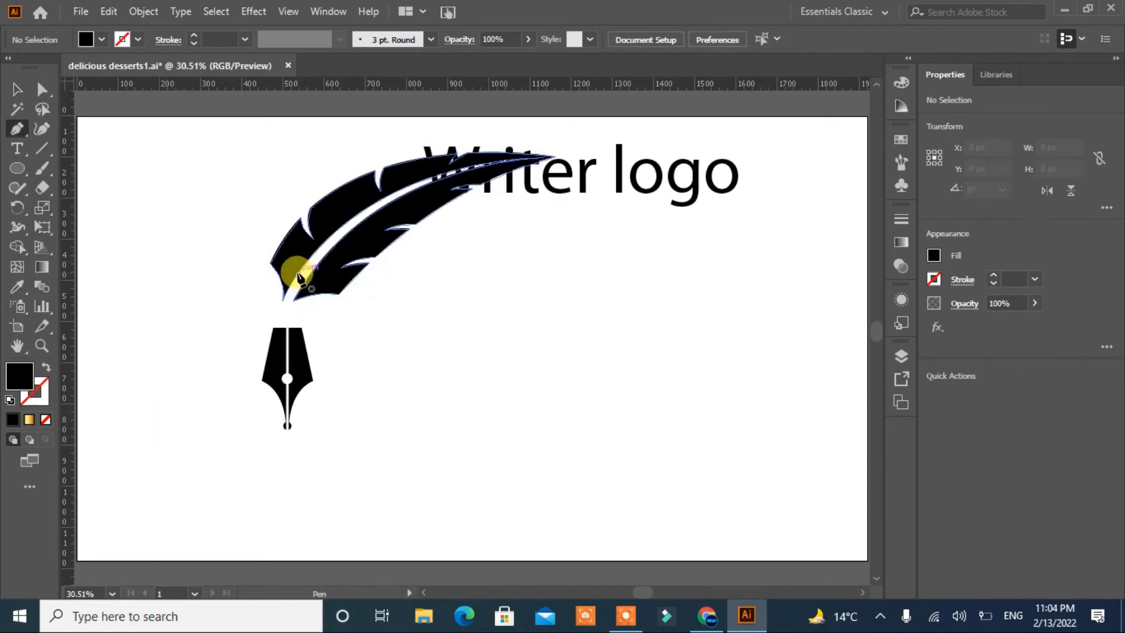
Draw a curved path about 58 by 132 px from the feather's central gap to the nib's upper-left corner with the Pen tool.
{"action": "left_click", "coordinate": [297, 273]}
{"action": "left_click_drag", "start_coordinate": [276, 328], "coordinate": [270, 357]}
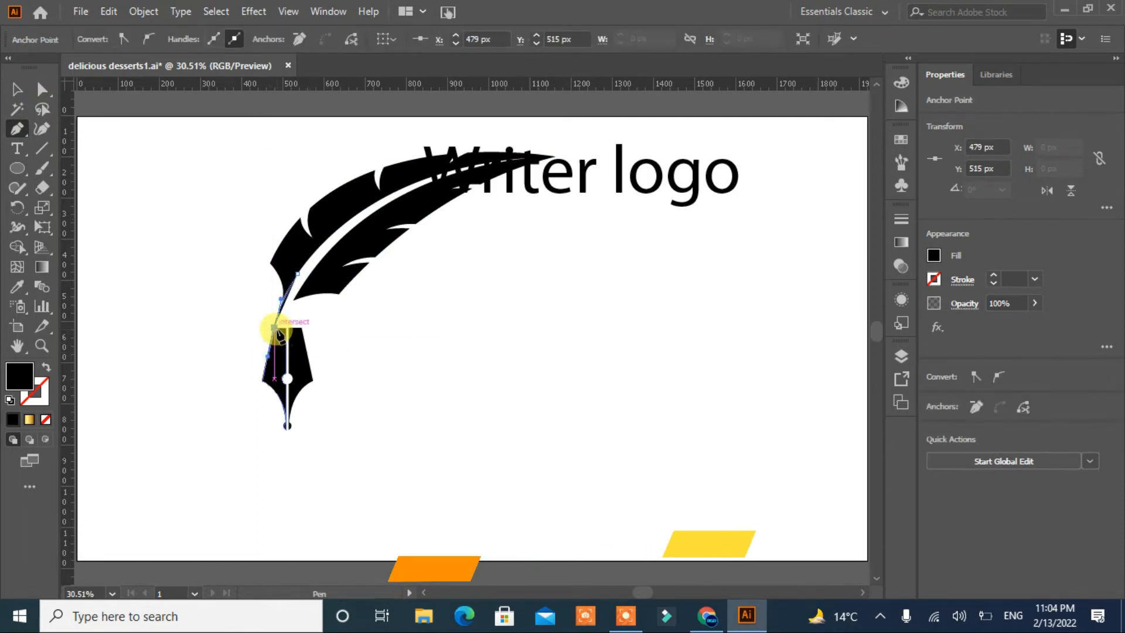
{"action": "left_click", "coordinate": [275, 328]}
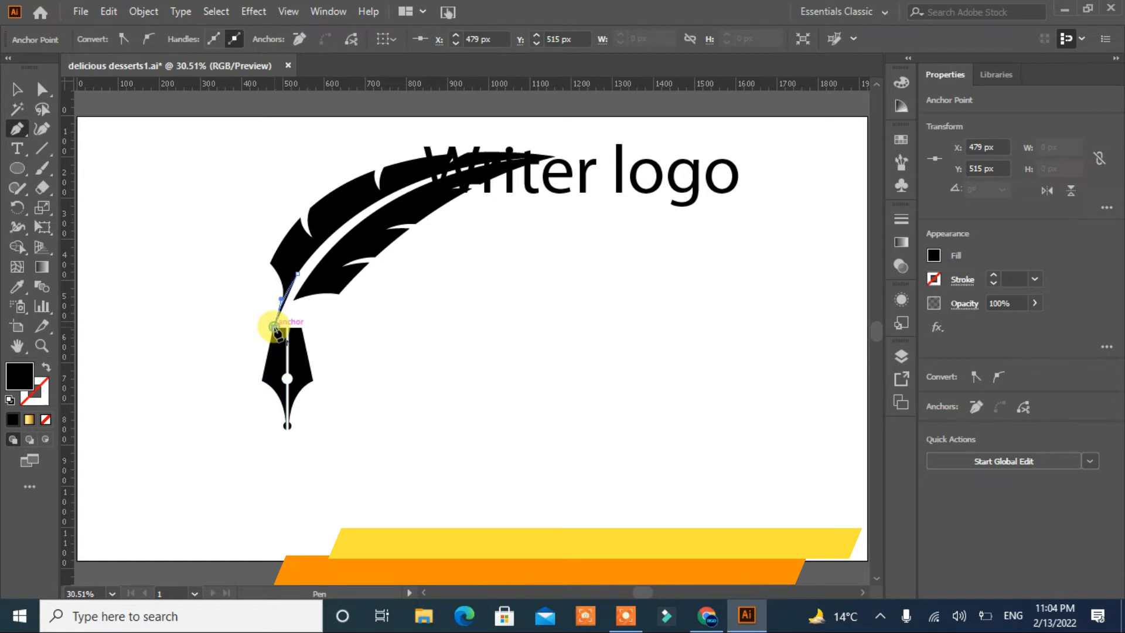
{"action": "left_click", "coordinate": [220, 368]}
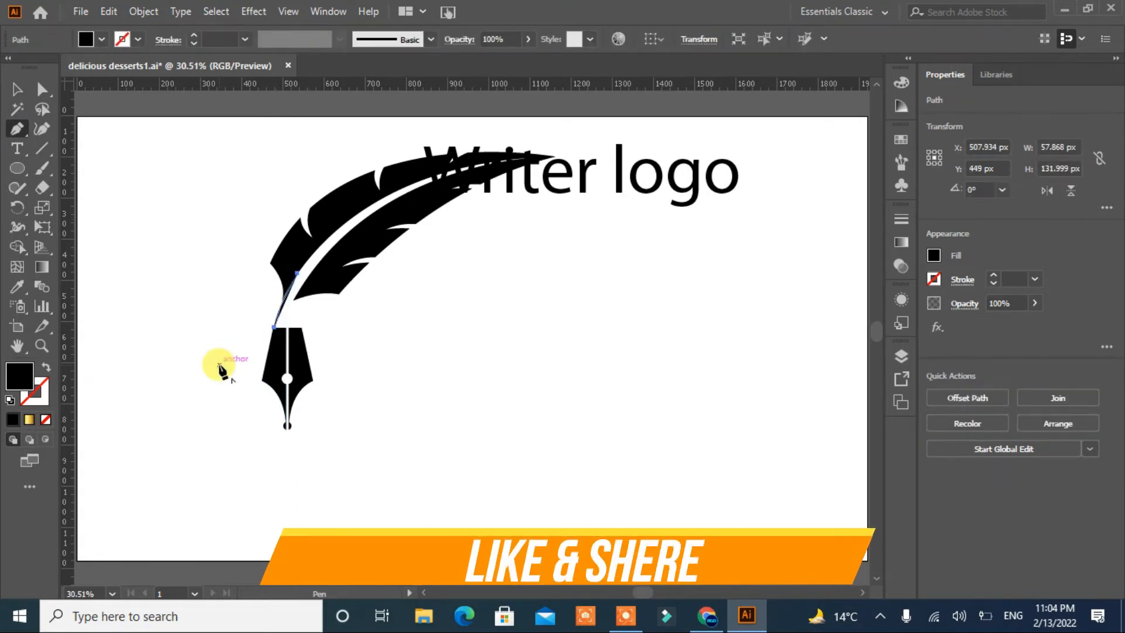
Draw a second curved path about 73 by 169 px from the lower blade's inner edge to the nib's upper-right corner, undoing the stray extra point.
{"action": "left_click", "coordinate": [323, 258]}
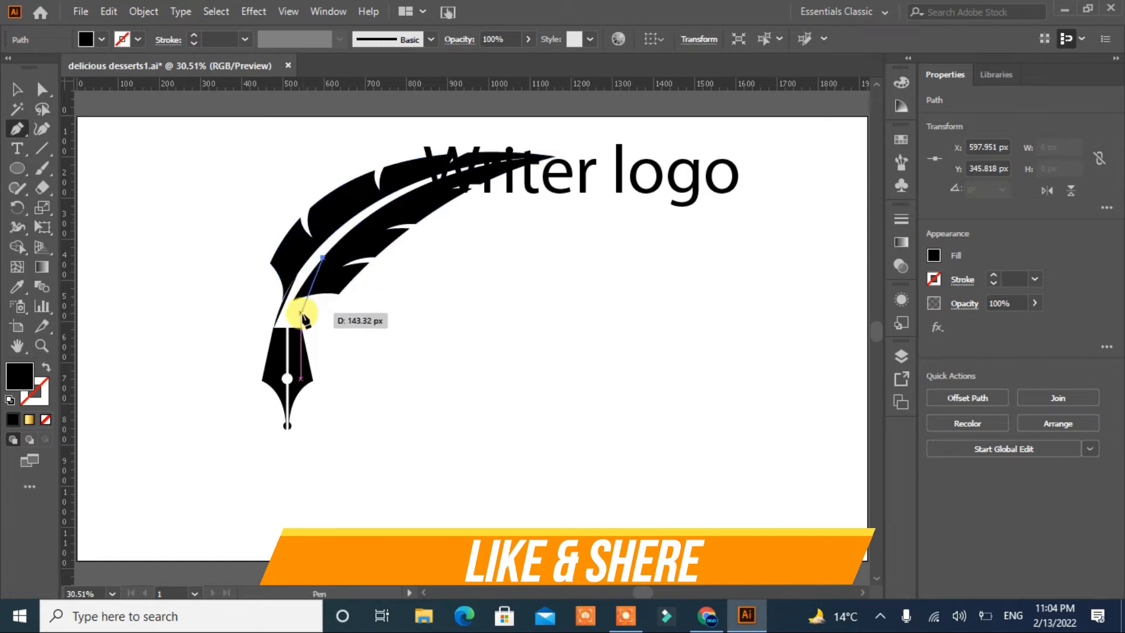
{"action": "left_click_drag", "start_coordinate": [302, 329], "coordinate": [327, 351]}
{"action": "left_click", "coordinate": [302, 327]}
{"action": "left_click", "coordinate": [378, 369]}
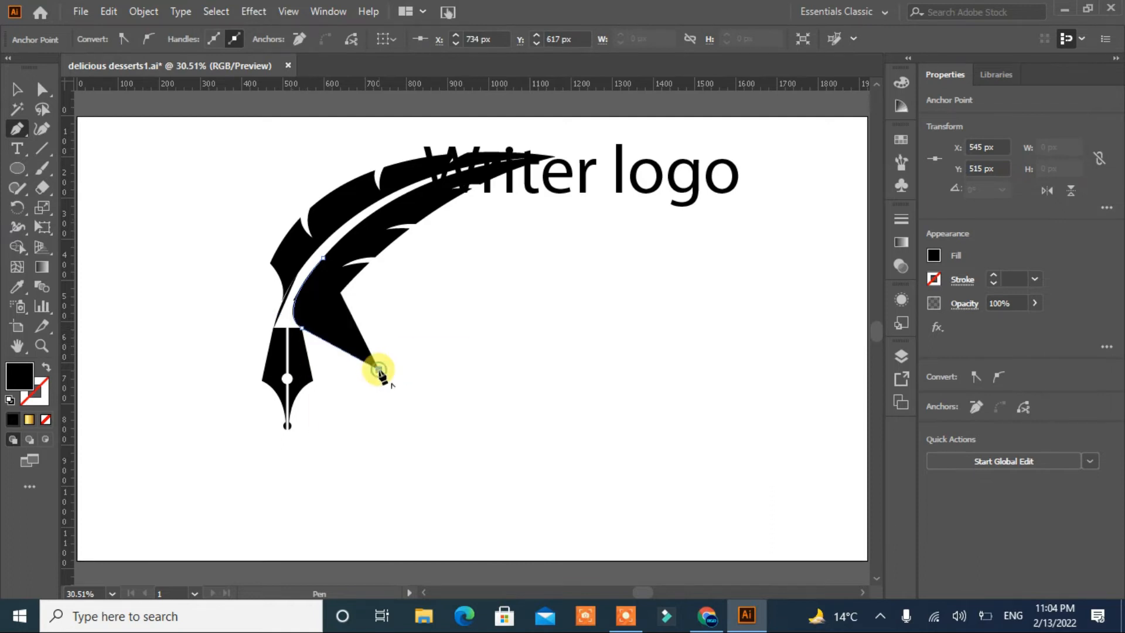
{"action": "key", "text": "ctrl+z"}
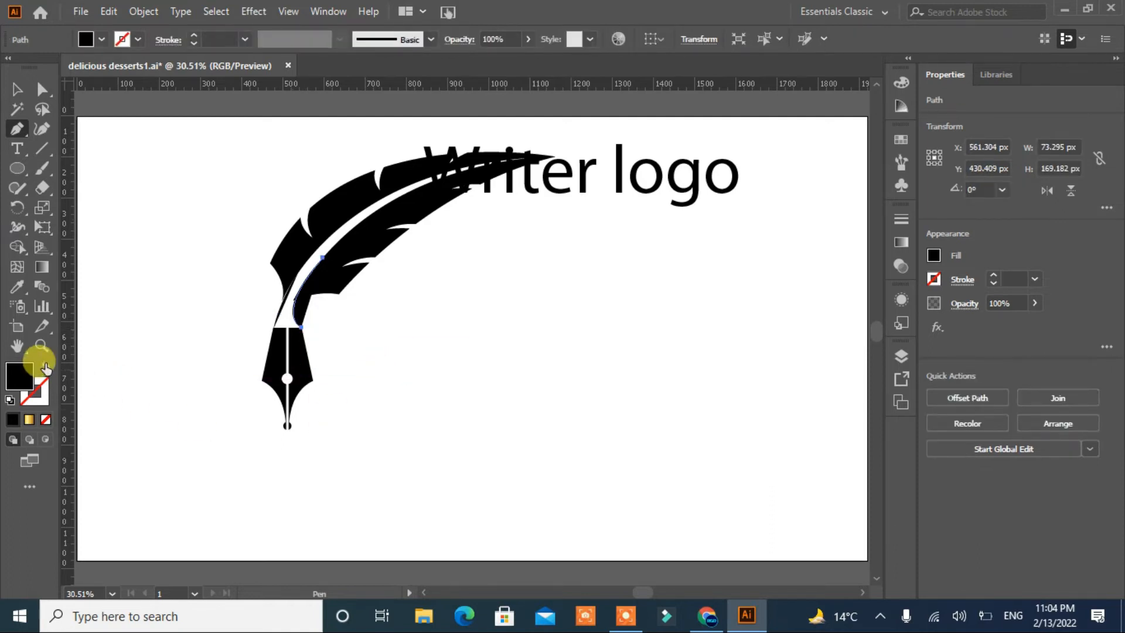
Swap fill and stroke on both connecting curves to give them a 1 pt black outline and no fill, undoing the stray anchor point.
{"action": "left_click", "coordinate": [46, 367]}
{"action": "left_click", "coordinate": [160, 452]}
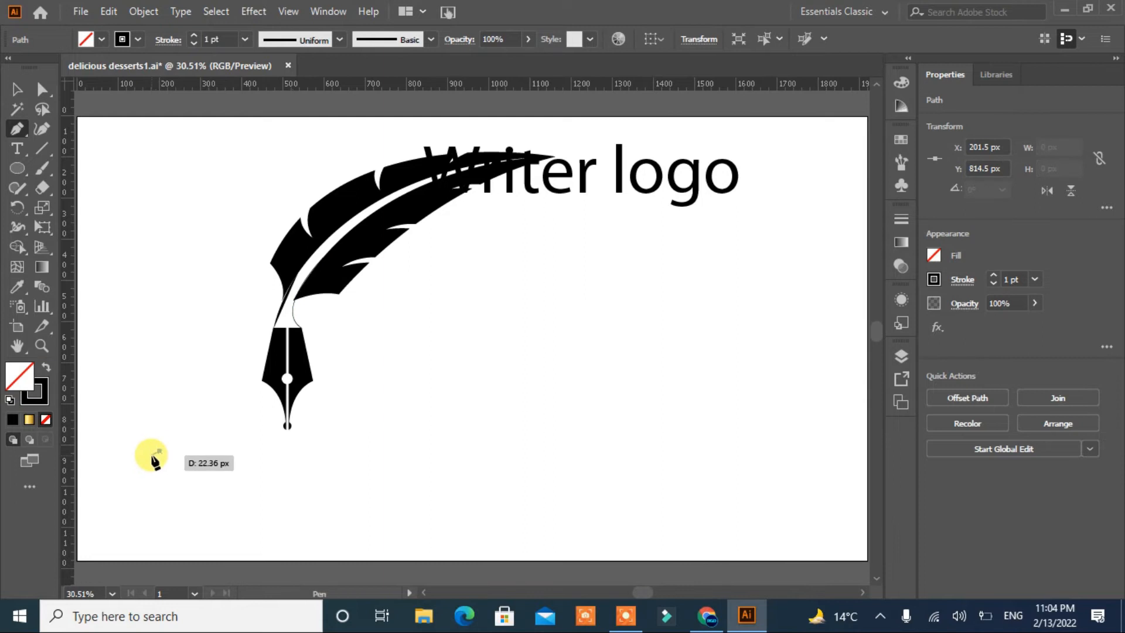
{"action": "key", "text": "ctrl+z"}
{"action": "left_click", "coordinate": [17, 89]}
{"action": "left_click", "coordinate": [283, 306]}
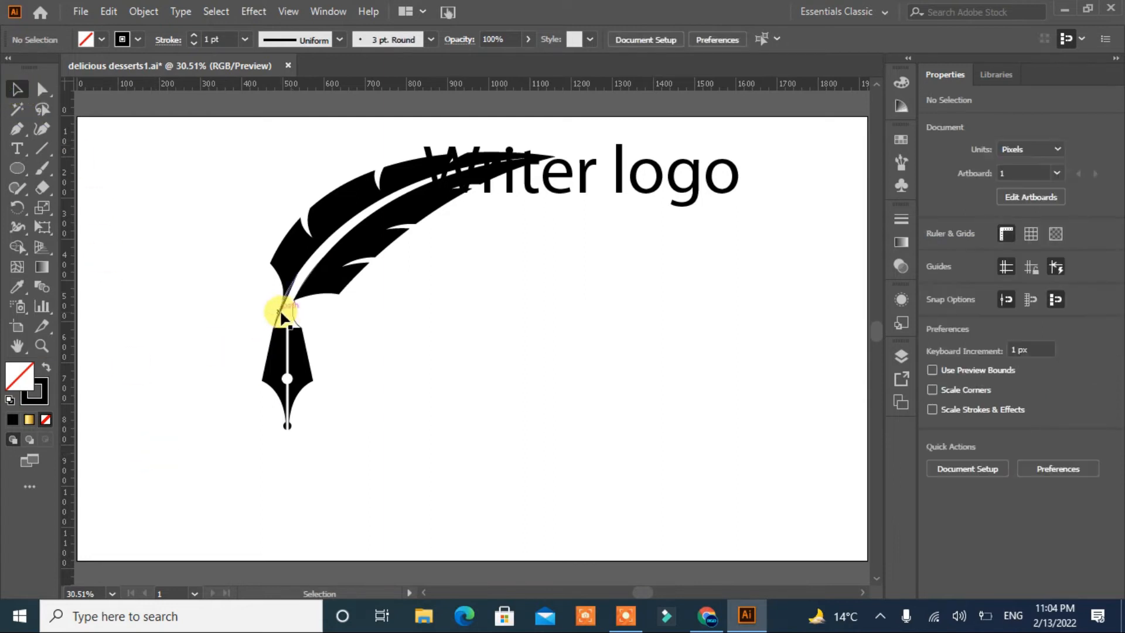
{"action": "left_click", "coordinate": [45, 366]}
{"action": "left_click", "coordinate": [171, 392]}
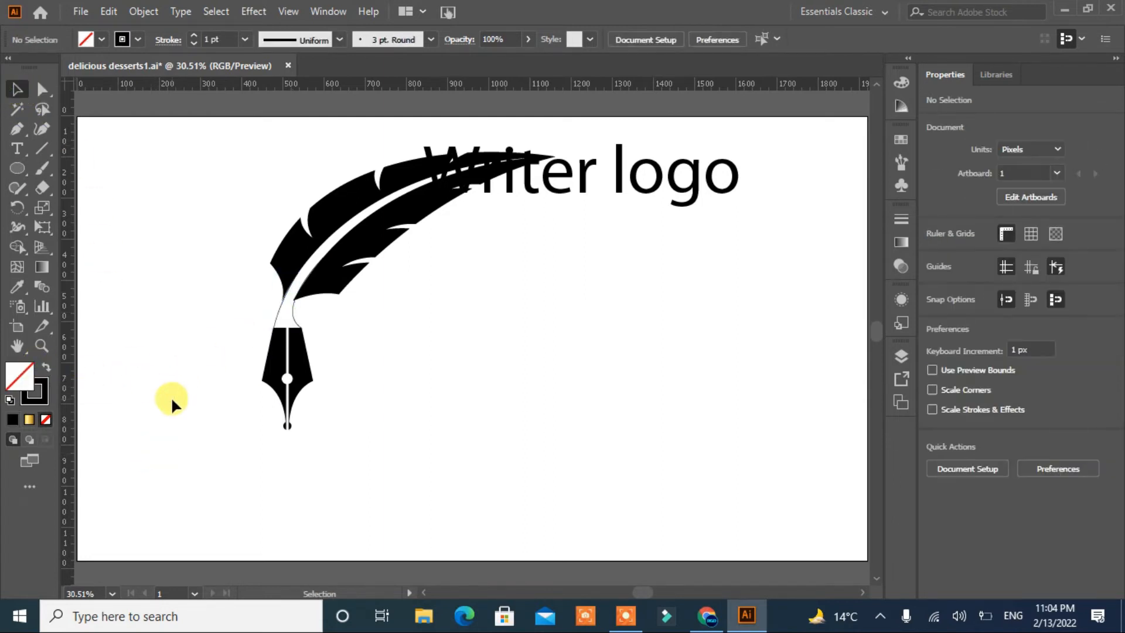
Try nudging the feather up about 7 px away from the nib, and move it back down.
{"action": "left_click", "coordinate": [307, 297]}
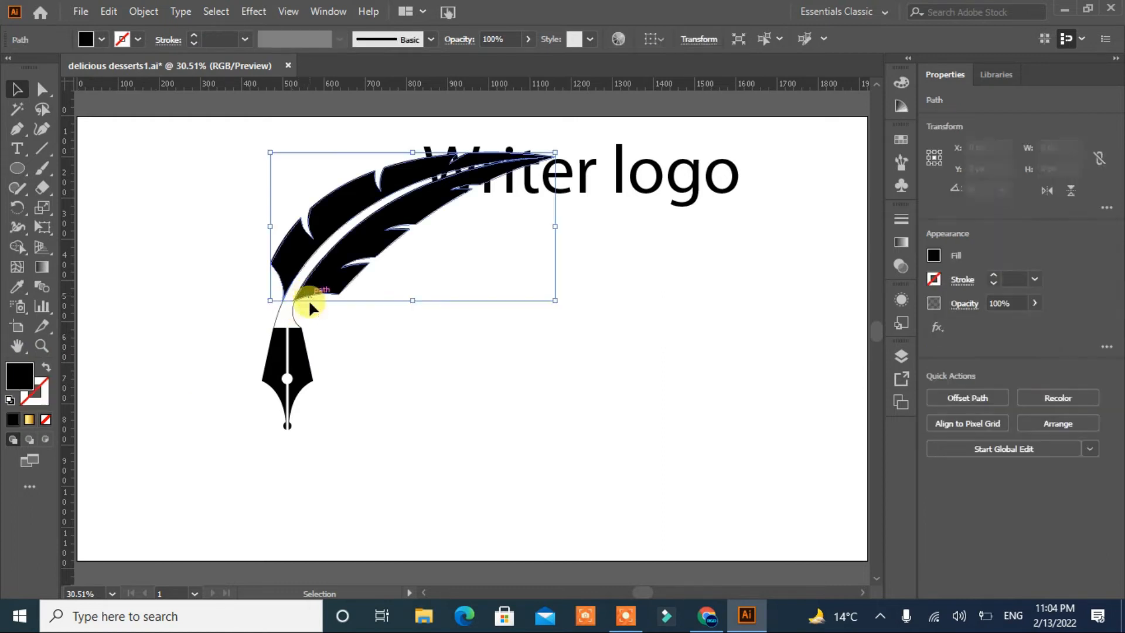
{"action": "key", "text": "Up"}
{"action": "key", "text": "Up"}
{"action": "key", "text": "Up"}
{"action": "key", "text": "Up"}
{"action": "key", "text": "Up"}
{"action": "key", "text": "Up"}
{"action": "key", "text": "Up"}
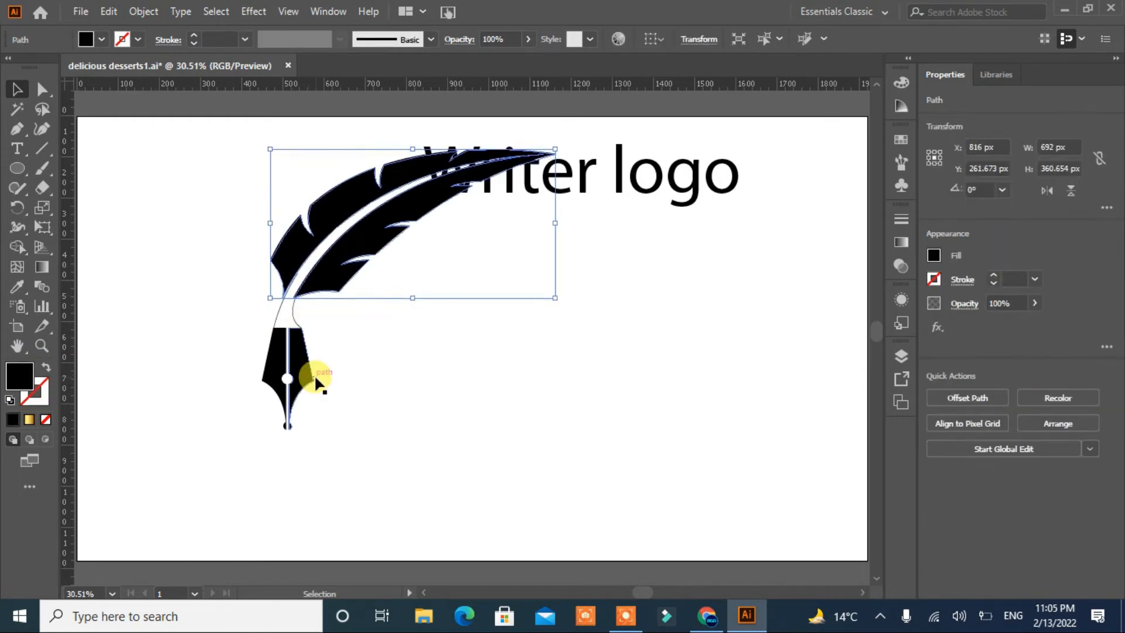
{"action": "key", "text": "Down"}
{"action": "key", "text": "Down"}
{"action": "key", "text": "Down"}
{"action": "key", "text": "Down"}
{"action": "key", "text": "Down"}
{"action": "key", "text": "Down"}
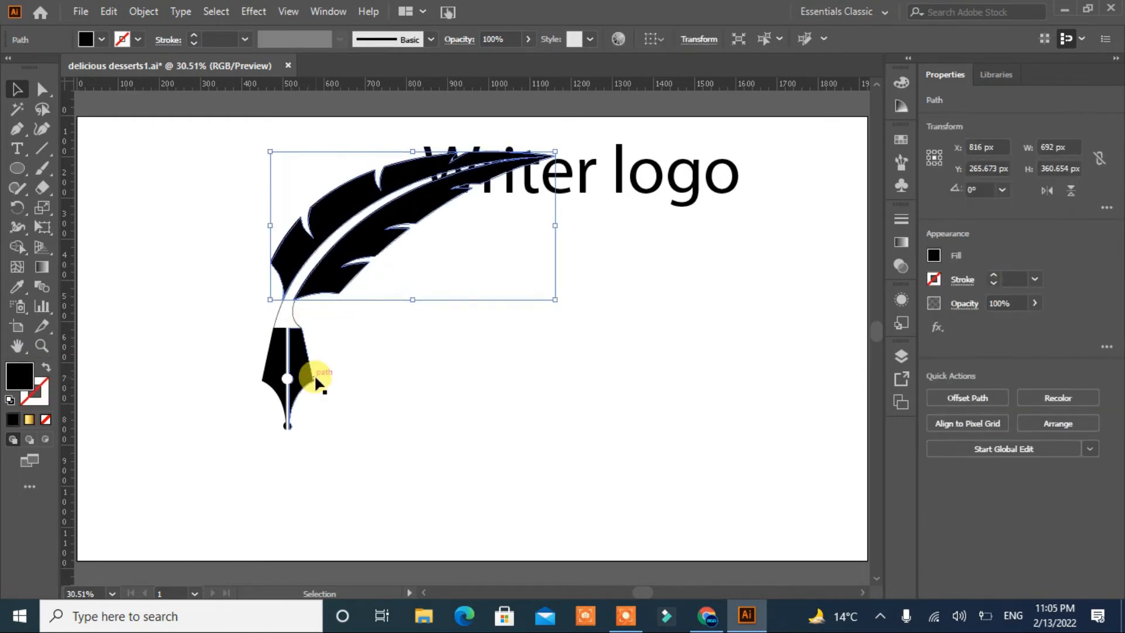
Give both connecting curves an 8 pt stroke with the tapering Width Profile 4.
{"action": "left_click", "coordinate": [290, 315]}
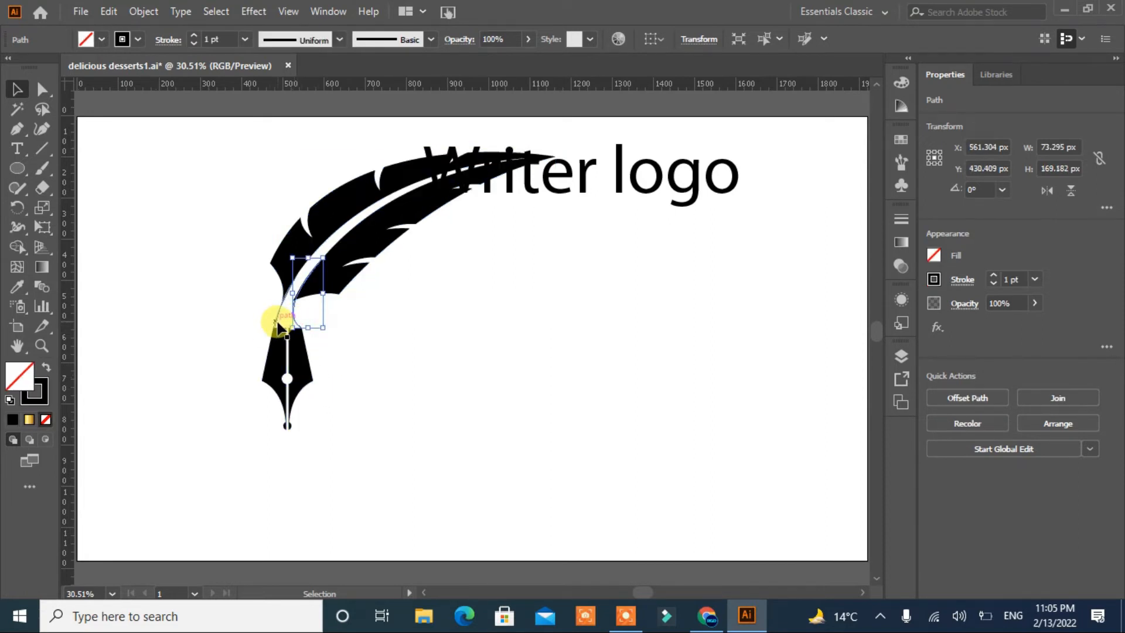
{"action": "left_click", "coordinate": [278, 324], "text": "shift"}
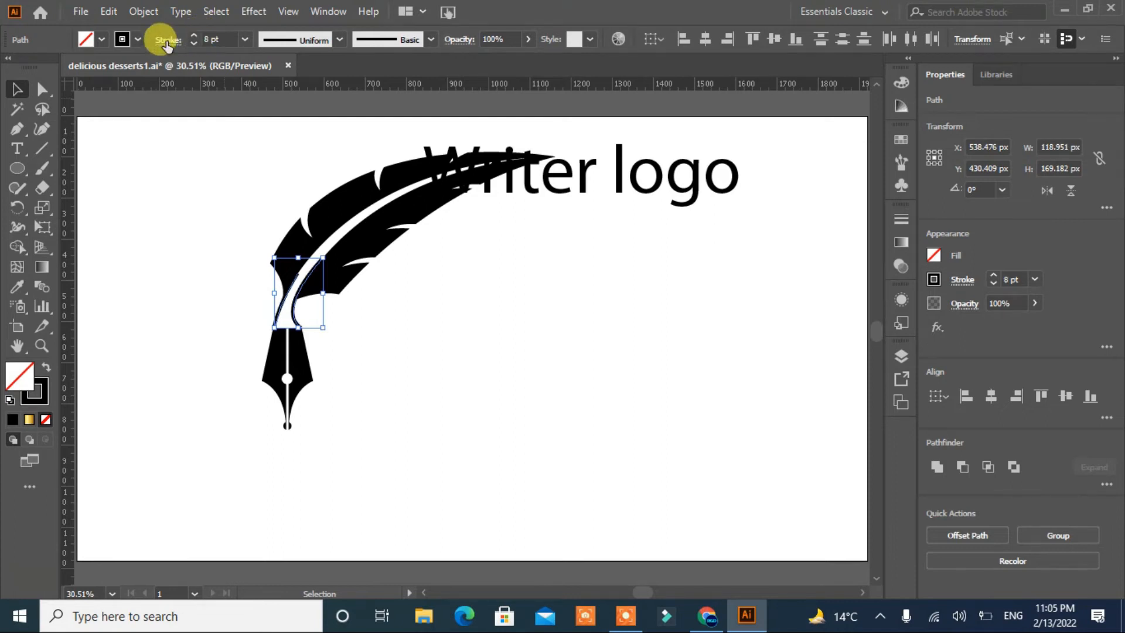
{"action": "left_click", "coordinate": [335, 39]}
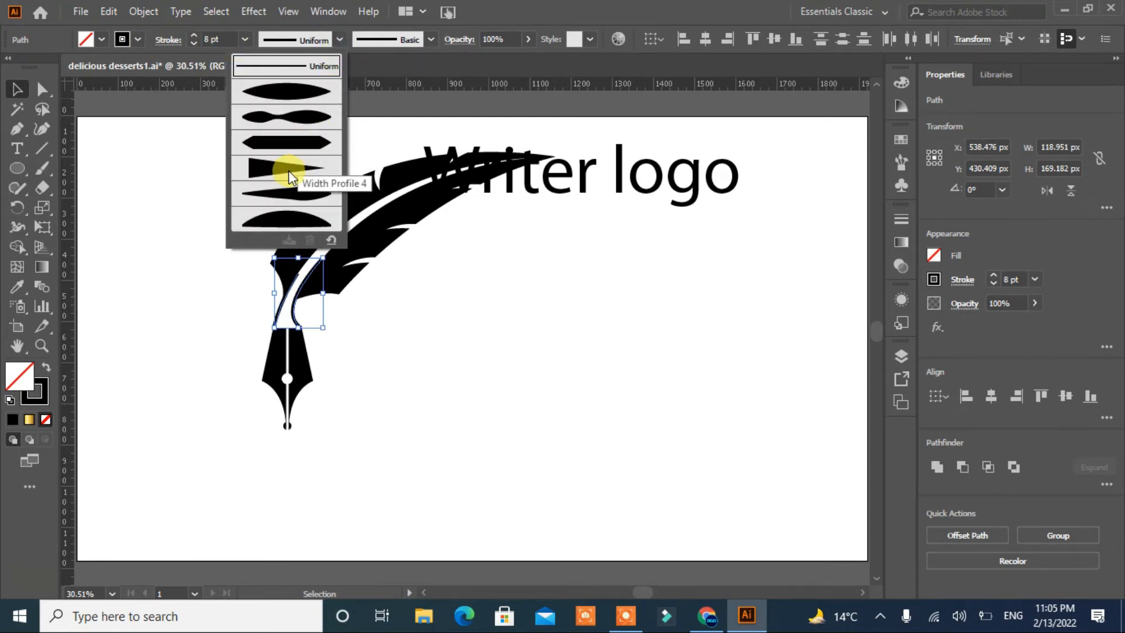
{"action": "left_click", "coordinate": [287, 169]}
{"action": "left_click", "coordinate": [188, 298]}
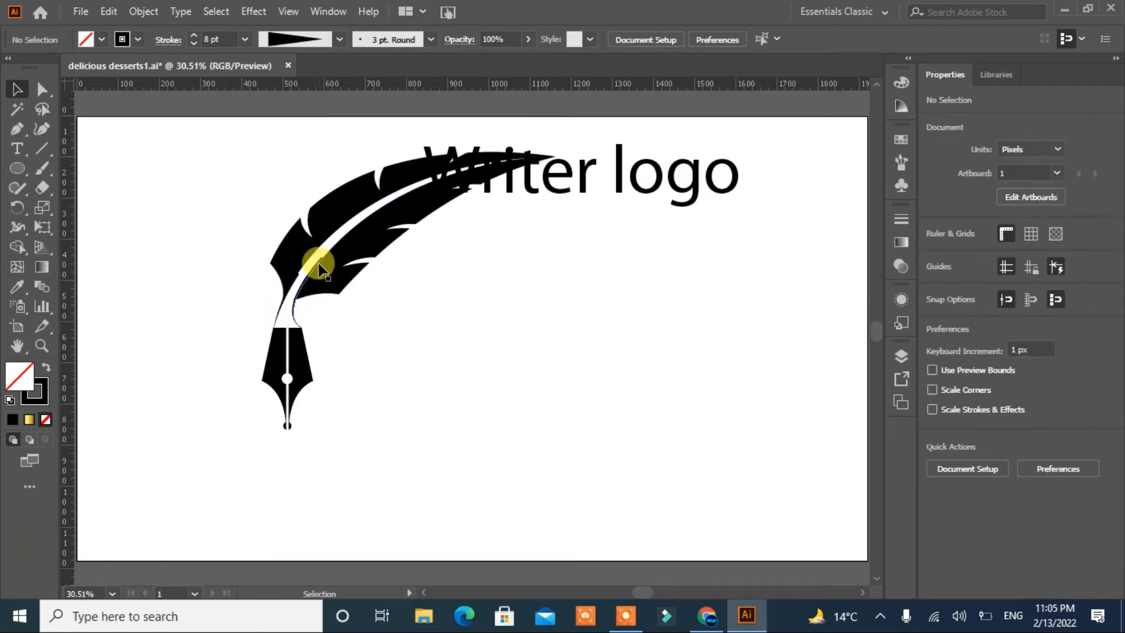
Nudge the left connecting curve 3 px to the left to line it up with the nib's corner.
{"action": "left_click", "coordinate": [290, 285]}
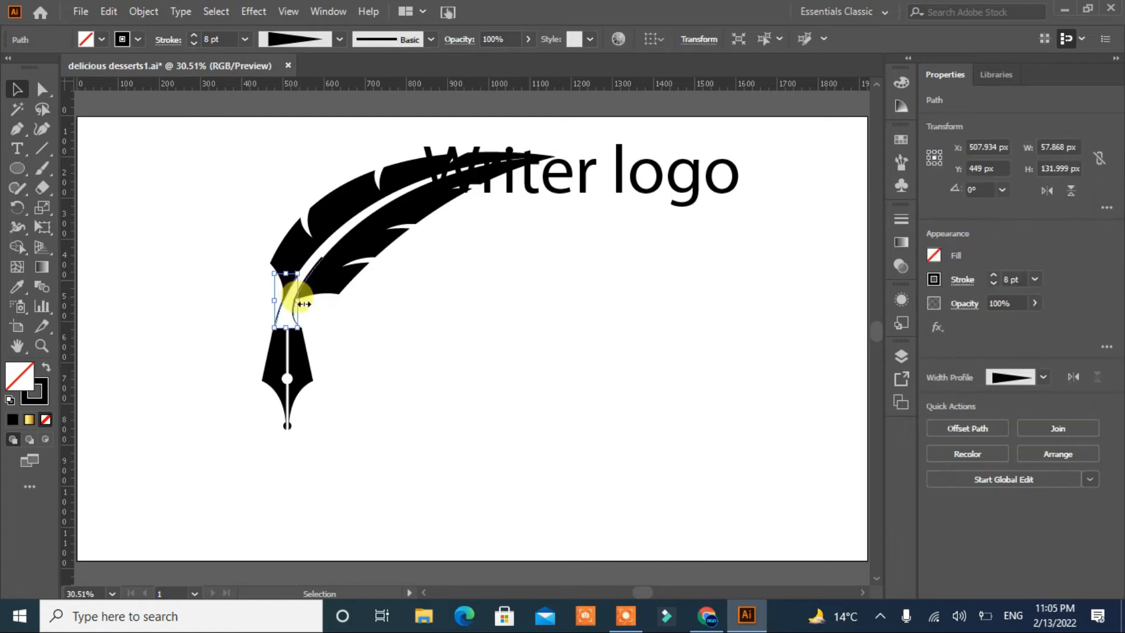
{"action": "key", "text": "Left"}
{"action": "key", "text": "Left"}
{"action": "key", "text": "Left"}
{"action": "left_click", "coordinate": [351, 346]}
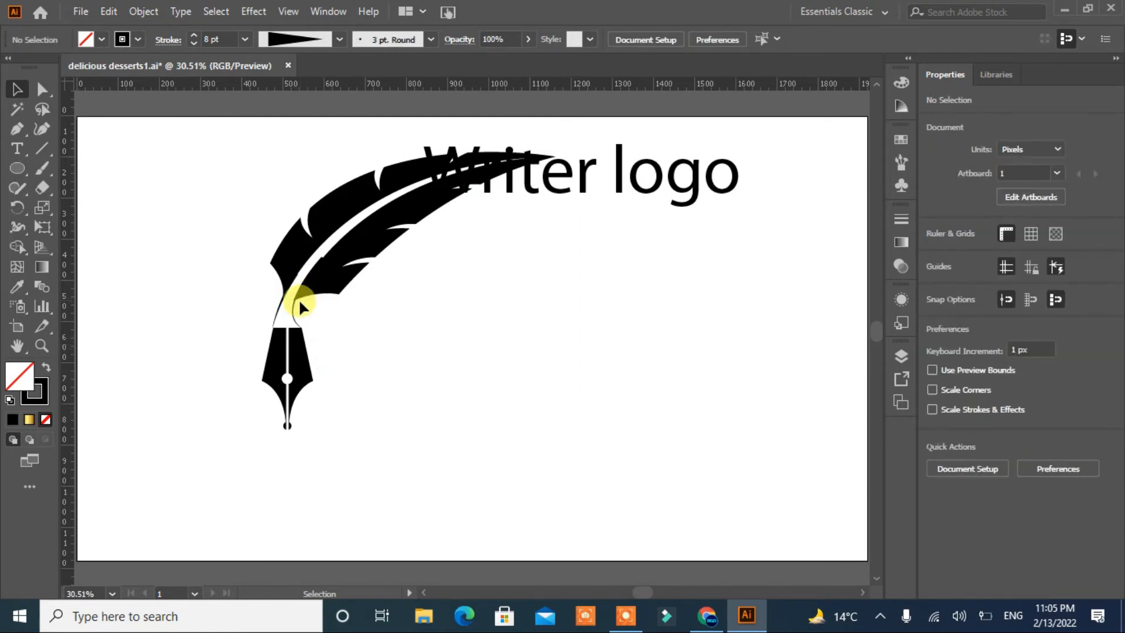
Nudge the right connecting curve sideways to a net shift of 1 px to the right, at X 562.304 px.
{"action": "left_click", "coordinate": [295, 315]}
{"action": "key", "text": "Right"}
{"action": "key", "text": "Right"}
{"action": "left_click", "coordinate": [341, 378]}
{"action": "left_click", "coordinate": [295, 314]}
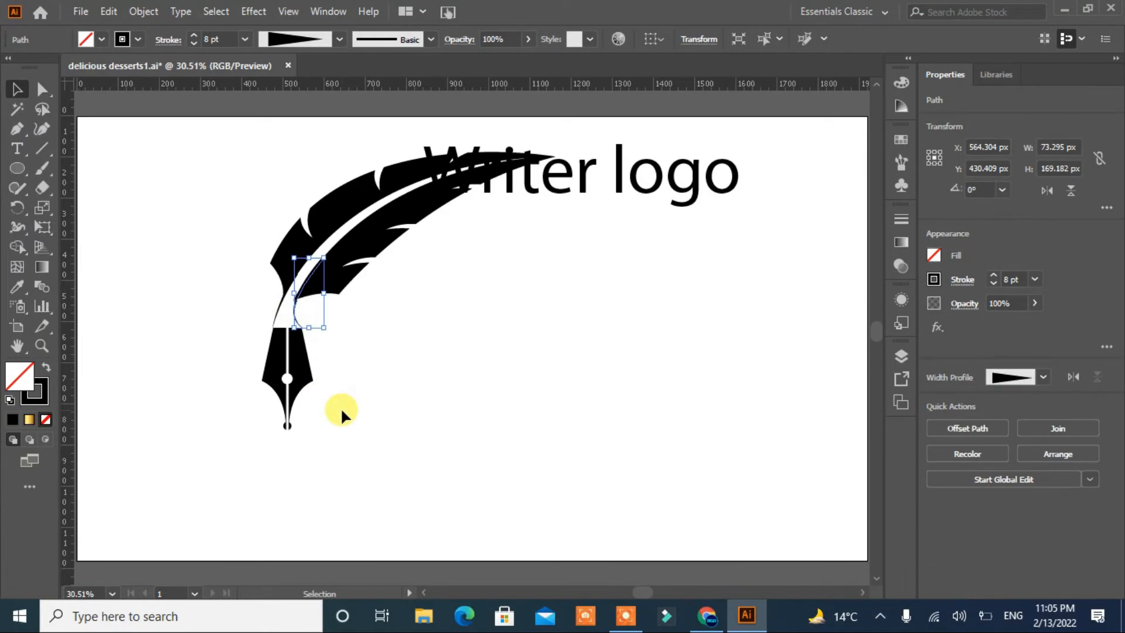
{"action": "key", "text": "Right"}
{"action": "key", "text": "Right"}
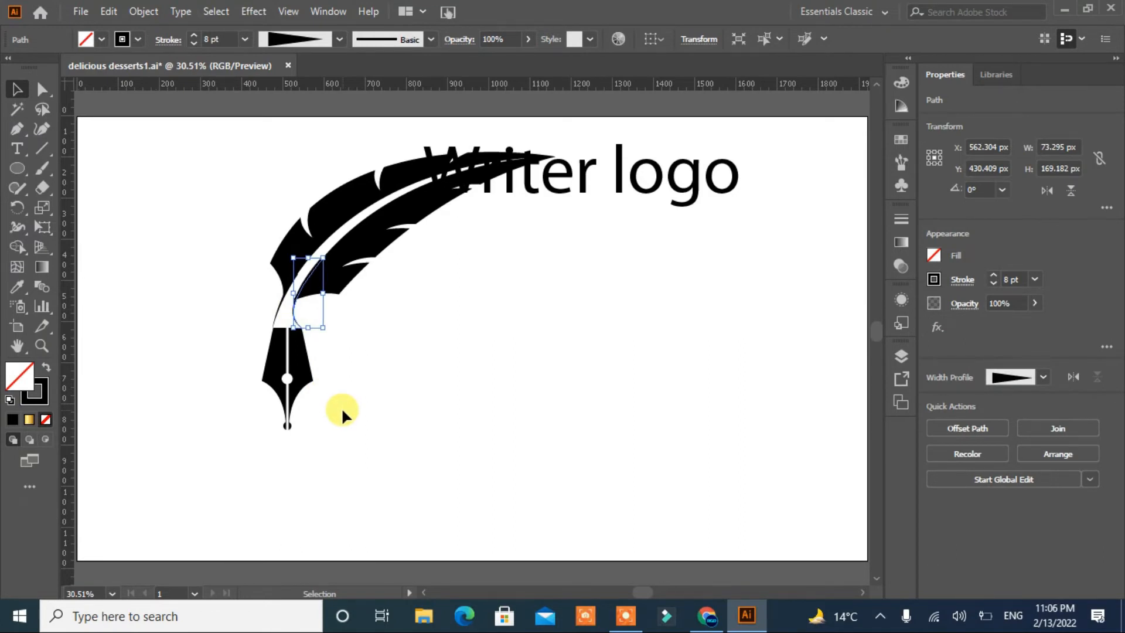
{"action": "left_click", "coordinate": [377, 409]}
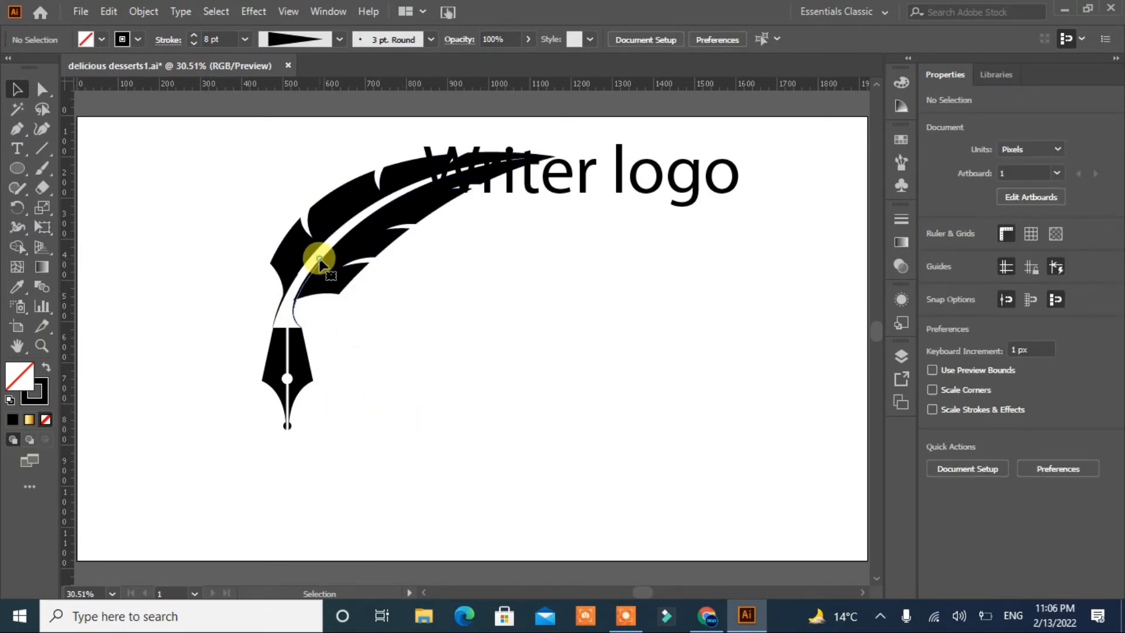
Rotate the right connecting curve slightly clockwise and expand the appearance of both curves into filled shapes.
{"action": "left_click", "coordinate": [320, 262]}
{"action": "left_click_drag", "start_coordinate": [335, 327], "coordinate": [210, 319]}
{"action": "left_click", "coordinate": [363, 349]}
{"action": "left_click", "coordinate": [198, 341]}
{"action": "left_click", "coordinate": [142, 12]}
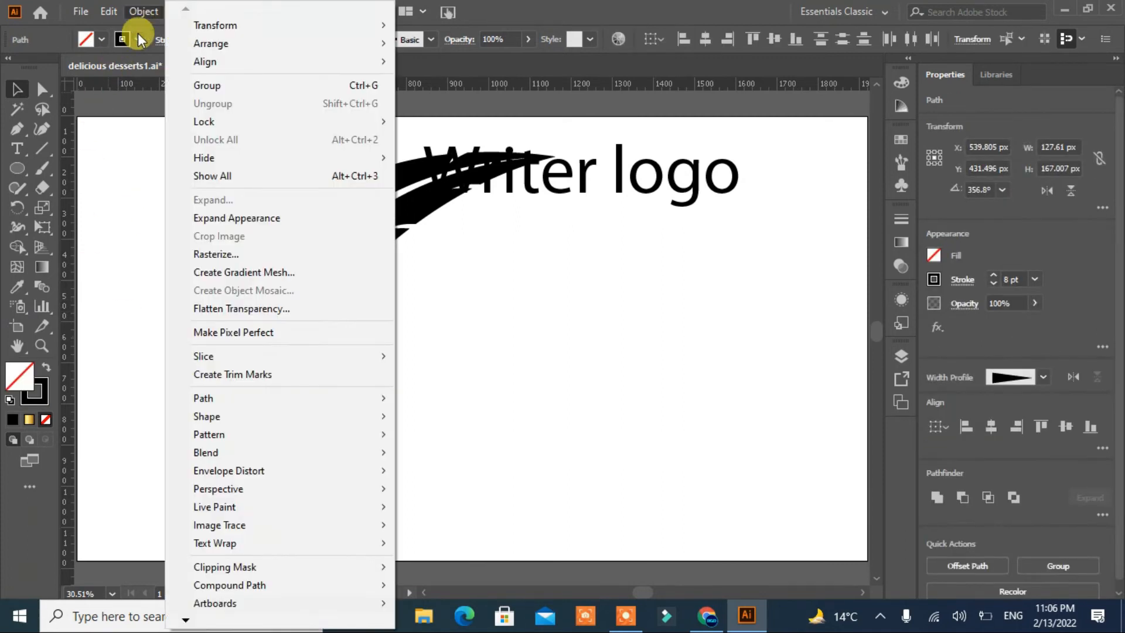
{"action": "left_click", "coordinate": [214, 217]}
{"action": "left_click", "coordinate": [211, 326]}
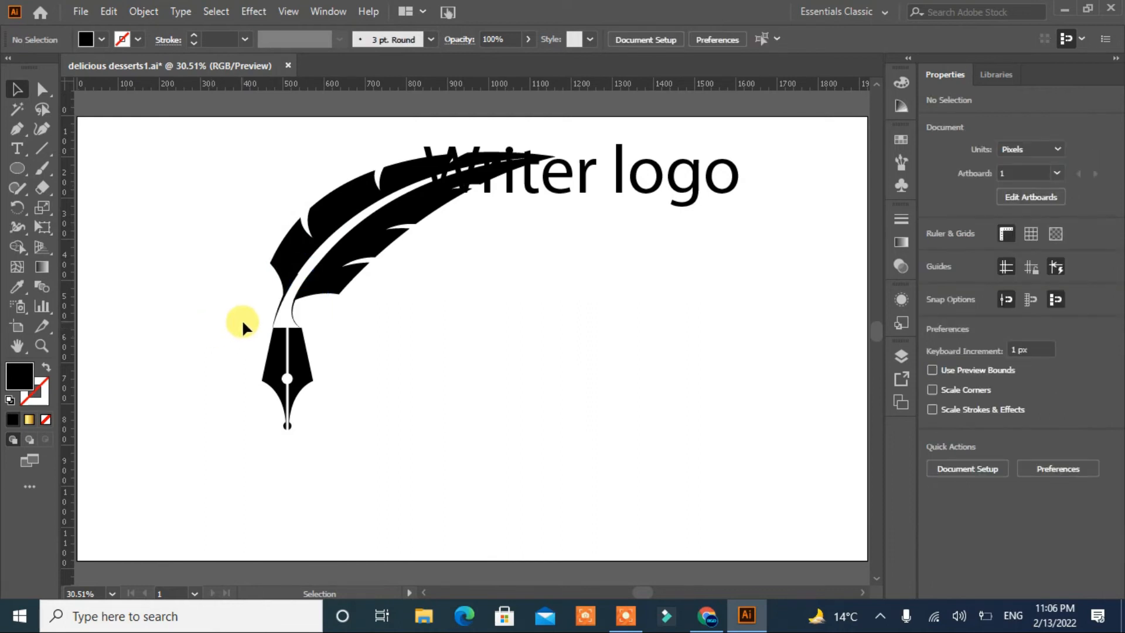
Unite the feather and the two expanded connecting curves into one shape, leaving the nib separate.
{"action": "left_click", "coordinate": [286, 296]}
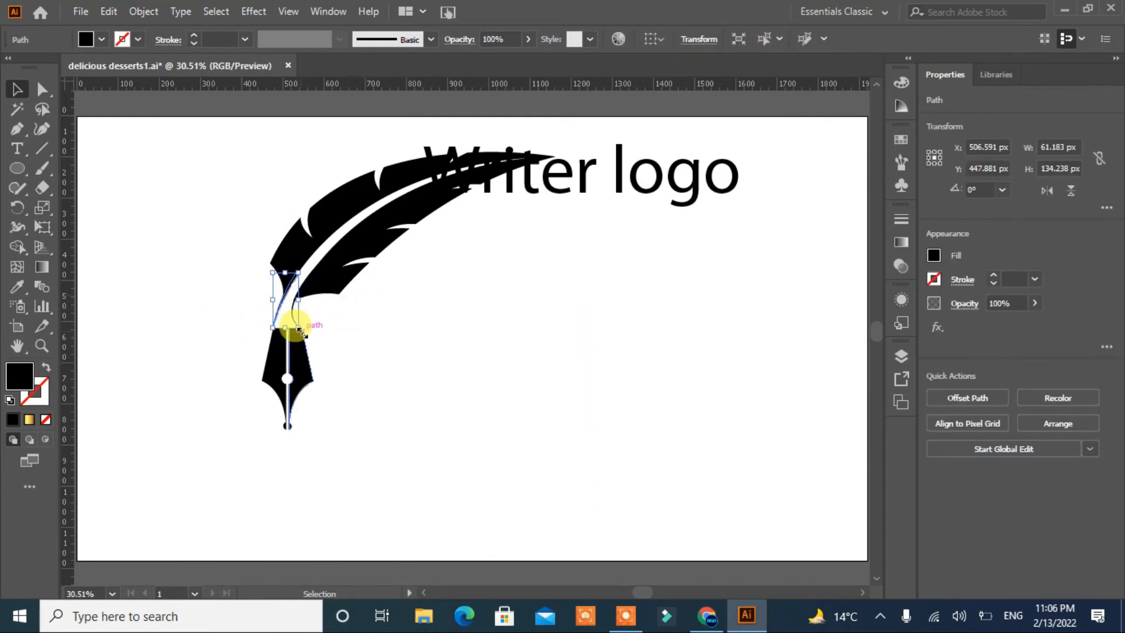
{"action": "left_click", "coordinate": [394, 335]}
{"action": "left_click_drag", "start_coordinate": [406, 279], "coordinate": [188, 317]}
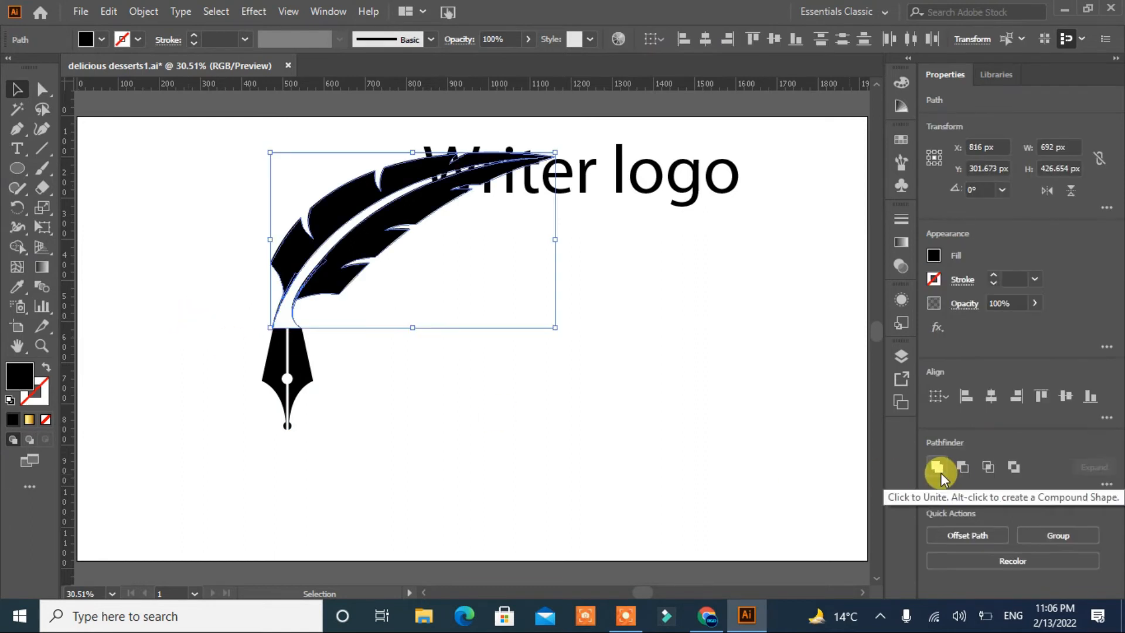
{"action": "left_click", "coordinate": [940, 476]}
{"action": "left_click", "coordinate": [648, 449]}
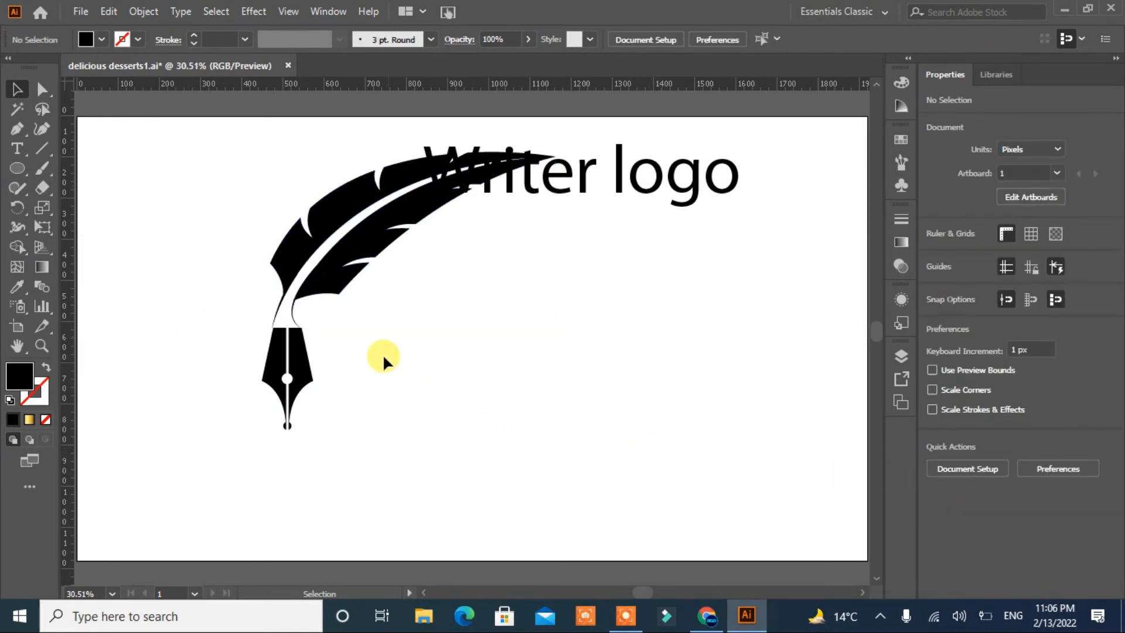
Place the "Writer logo" text directly beside the nib's right edge and open its list of fonts.
{"action": "left_click_drag", "start_coordinate": [528, 188], "coordinate": [424, 373]}
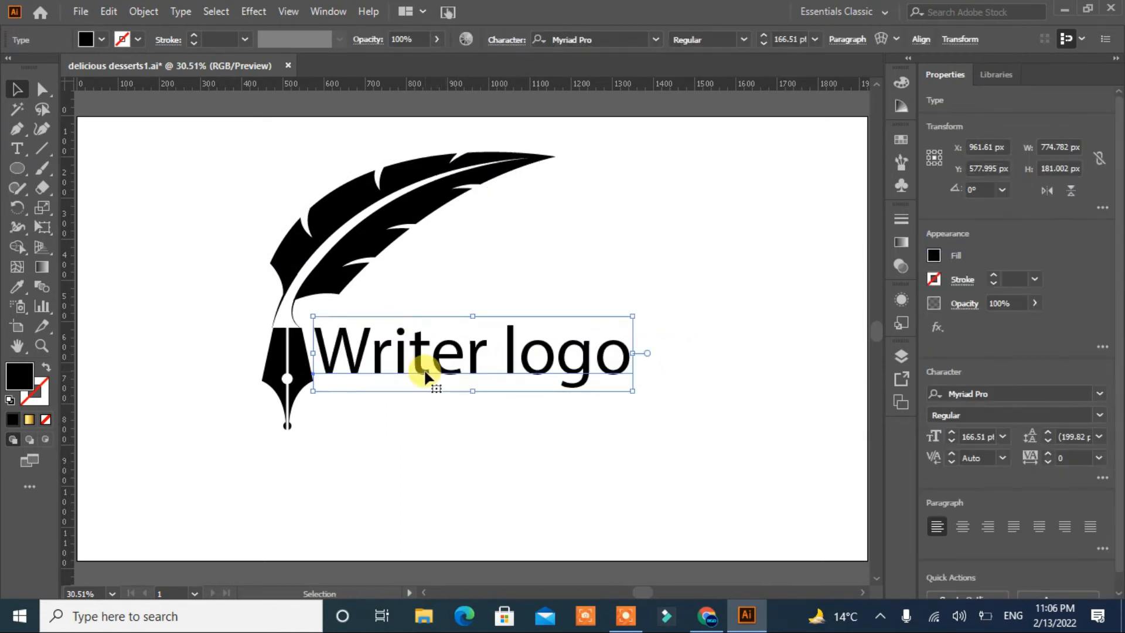
{"action": "left_click", "coordinate": [435, 415]}
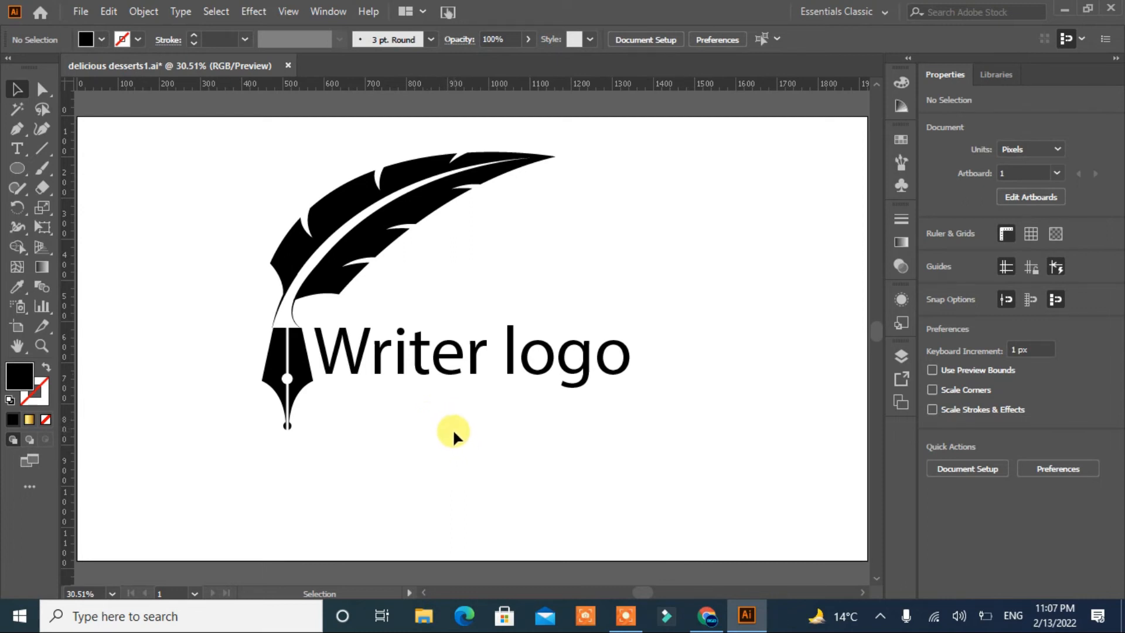
{"action": "left_click", "coordinate": [465, 358]}
{"action": "left_click", "coordinate": [655, 39]}
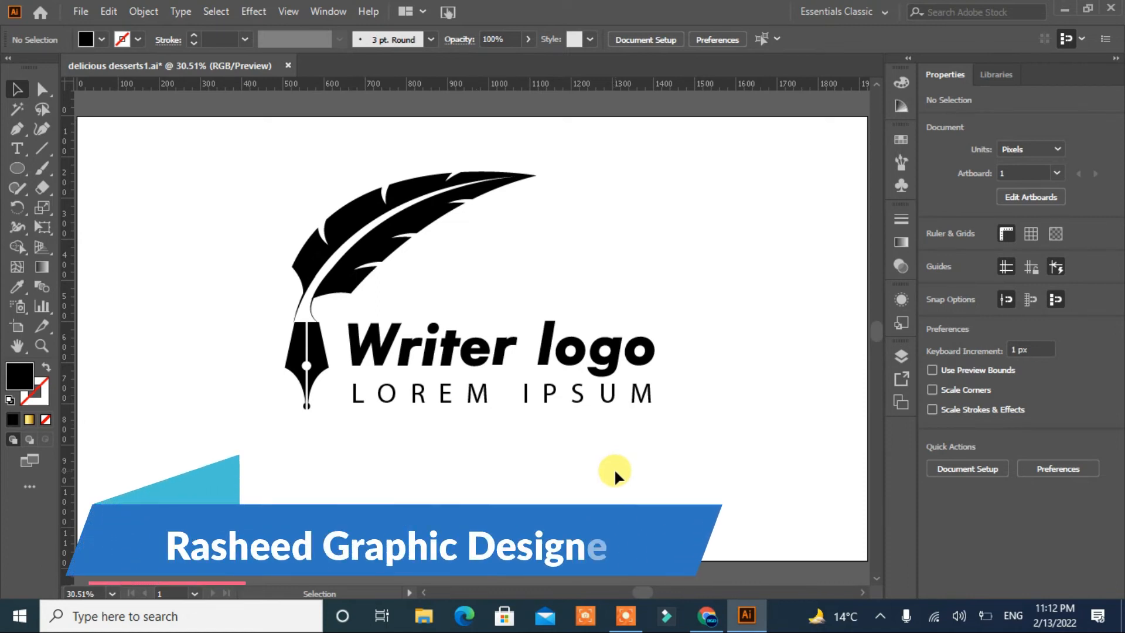
Fill the nib group with the Cast Iron gradient, after trying a blue-grey metallic gradient.
{"action": "left_click", "coordinate": [363, 272]}
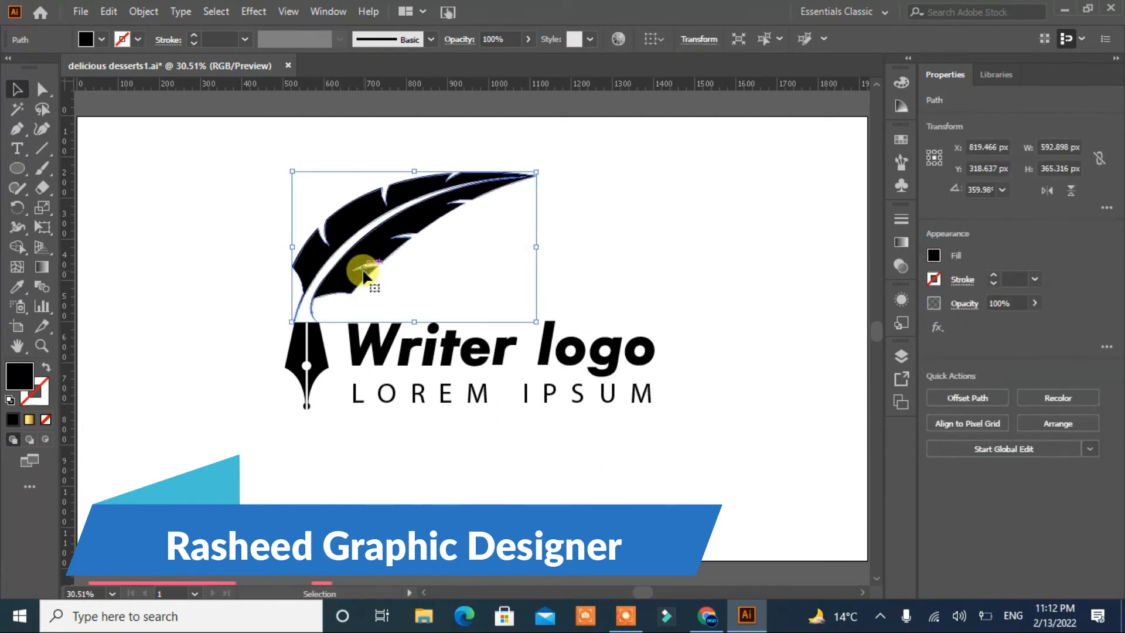
{"action": "left_click", "coordinate": [321, 358]}
{"action": "left_click", "coordinate": [97, 41]}
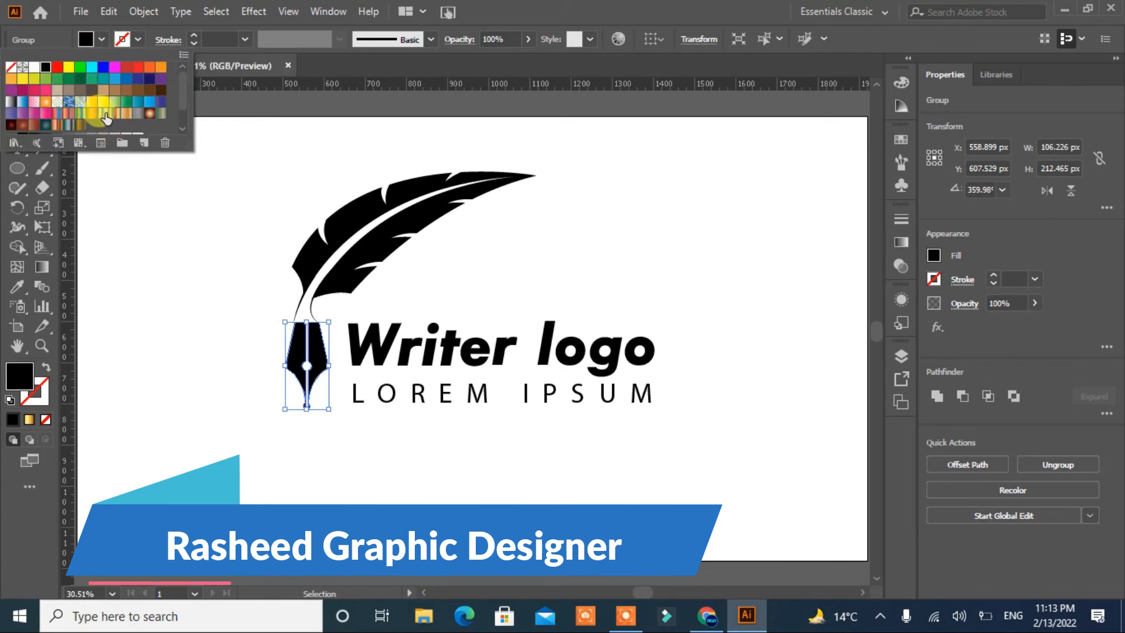
{"action": "left_click", "coordinate": [103, 113]}
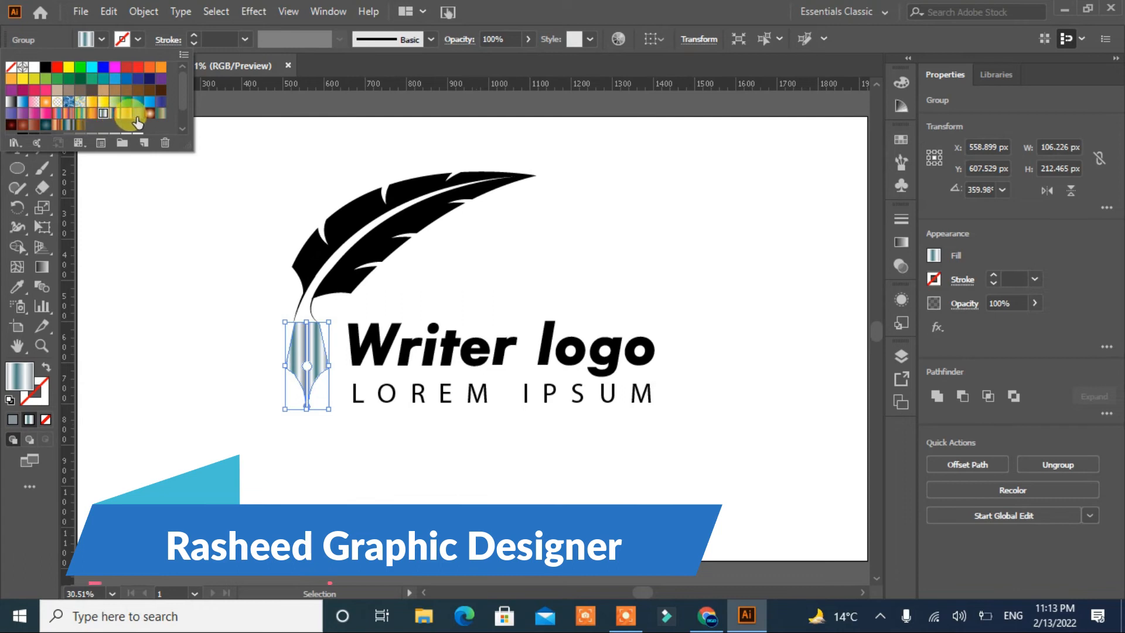
{"action": "left_click", "coordinate": [138, 117]}
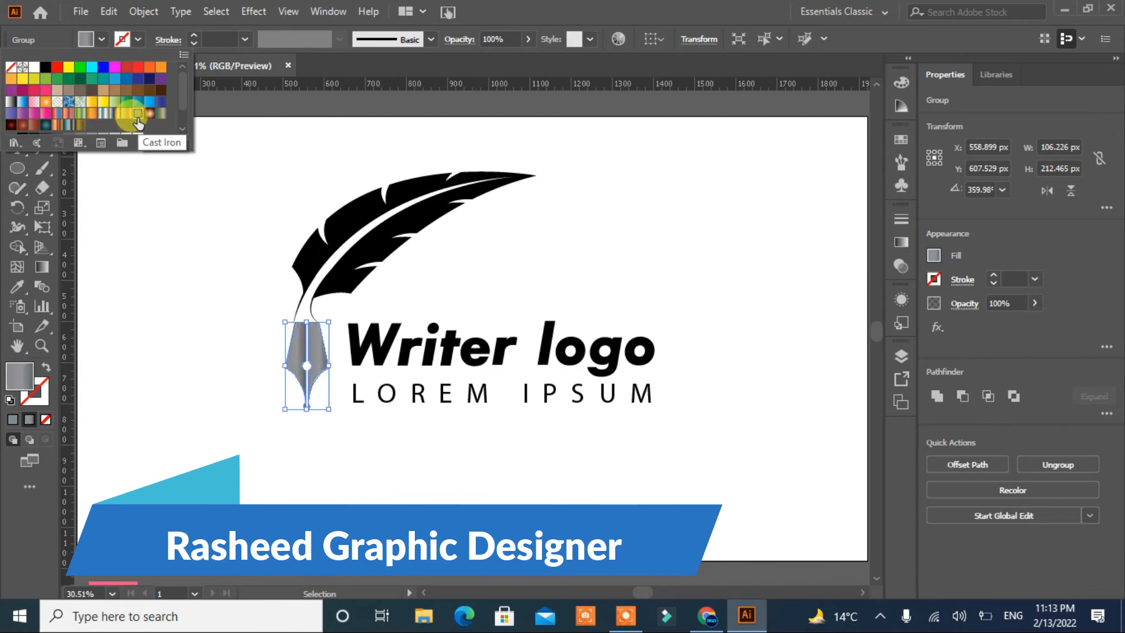
{"action": "left_click", "coordinate": [212, 264]}
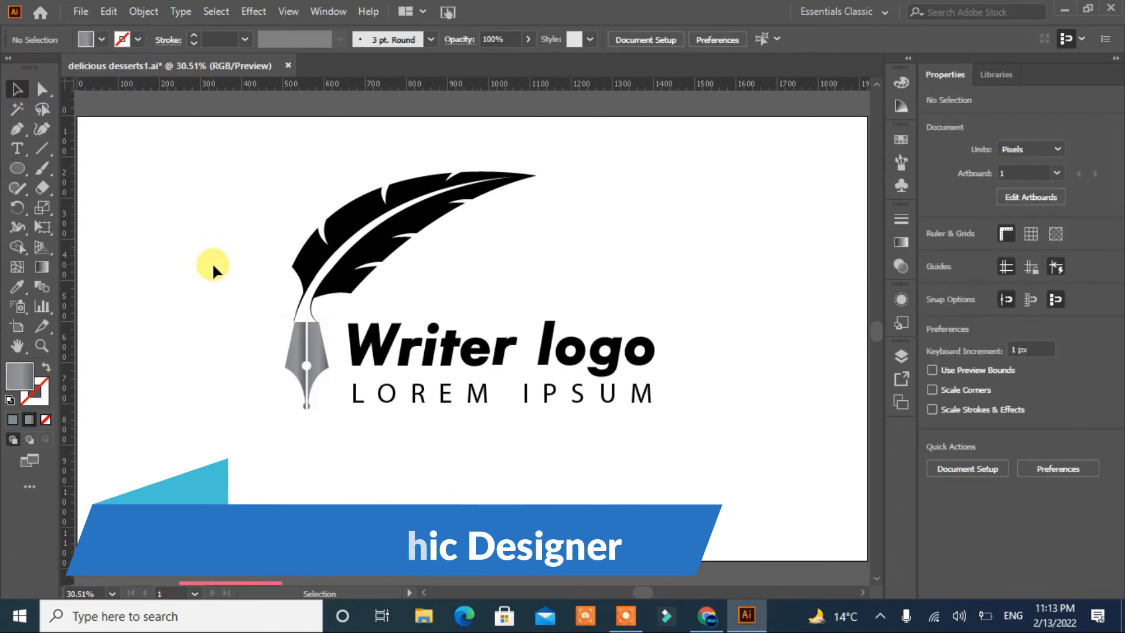
Fill the feather shape with a blue gradient swatch.
{"action": "left_click", "coordinate": [307, 287]}
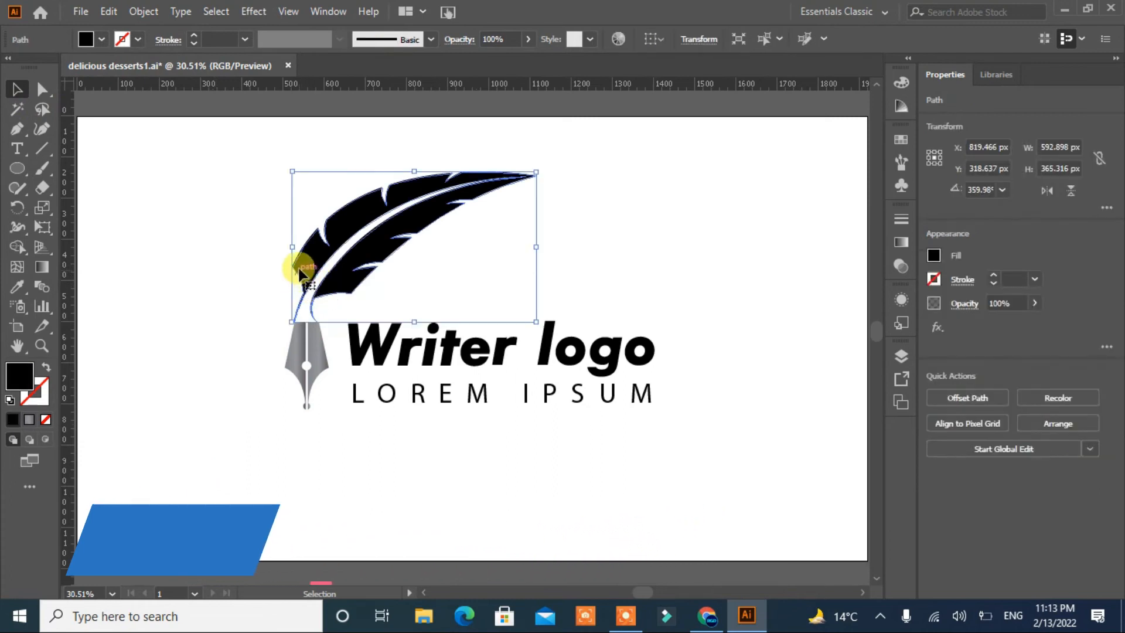
{"action": "left_click", "coordinate": [102, 39]}
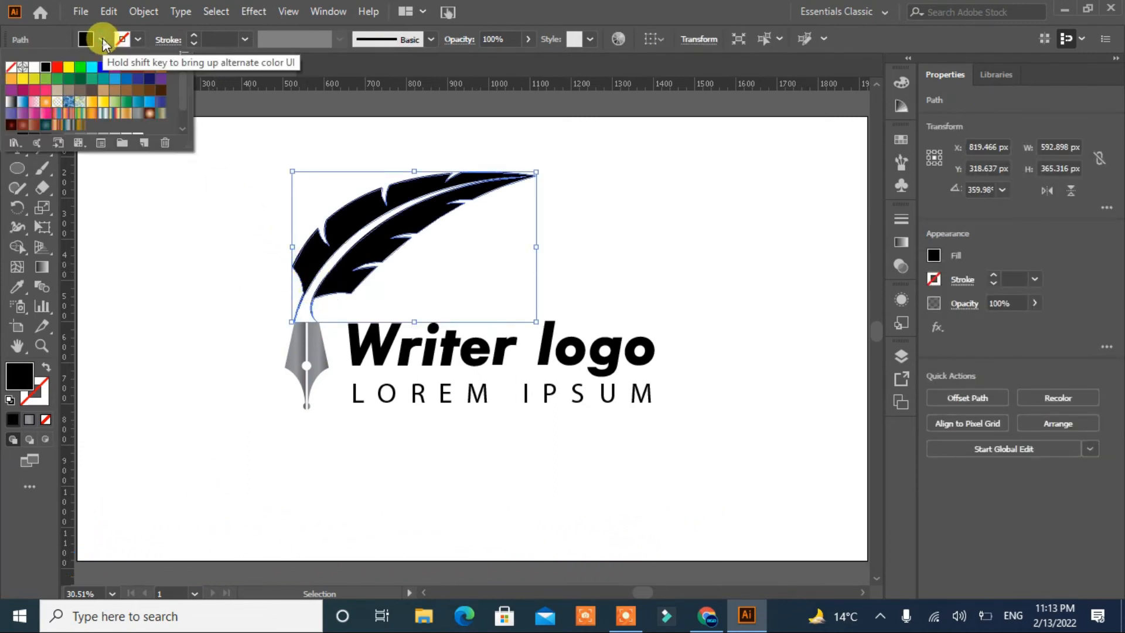
{"action": "left_click", "coordinate": [137, 105]}
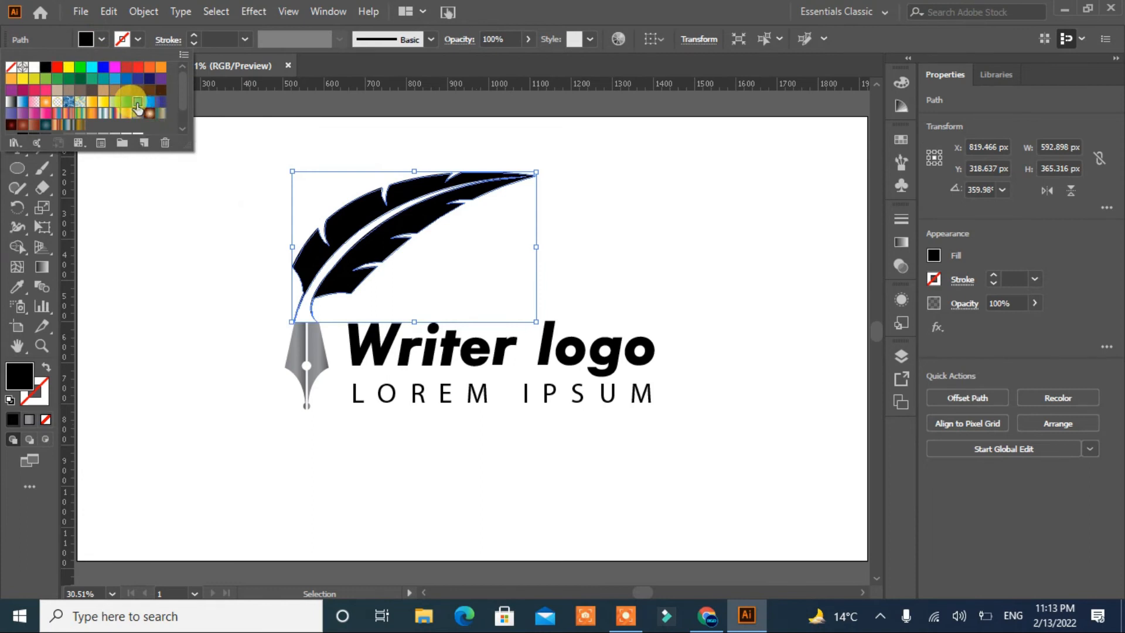
{"action": "left_click", "coordinate": [189, 250]}
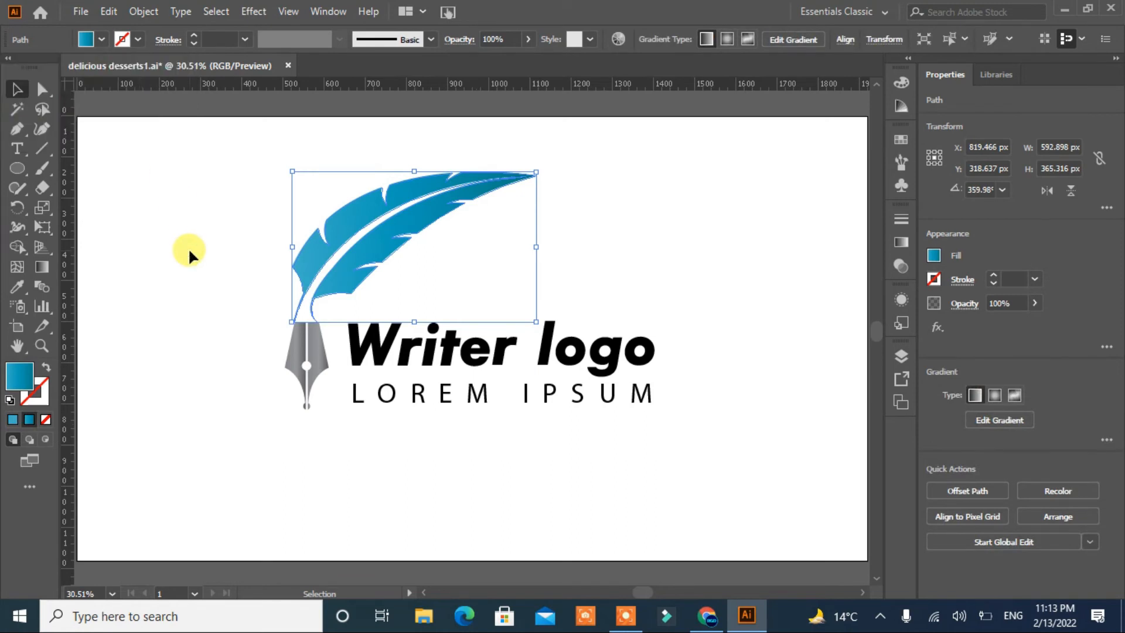
{"action": "left_click", "coordinate": [188, 247]}
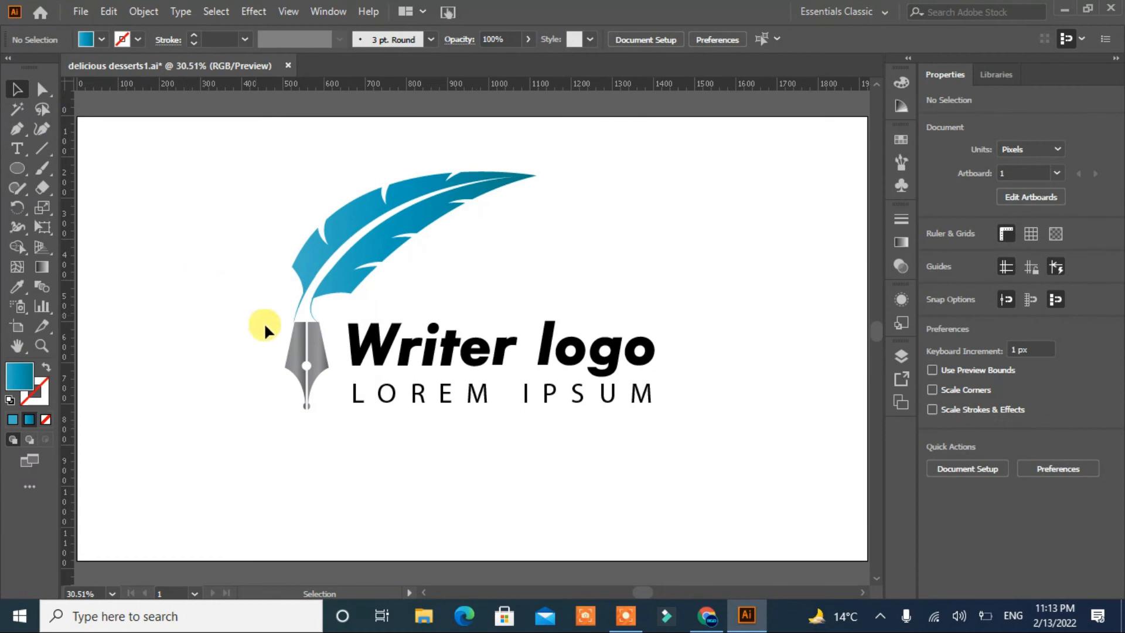
Scale the "Writer logo" text and the LOREM IPSUM tagline down together to about 738 px wide.
{"action": "left_click", "coordinate": [368, 358]}
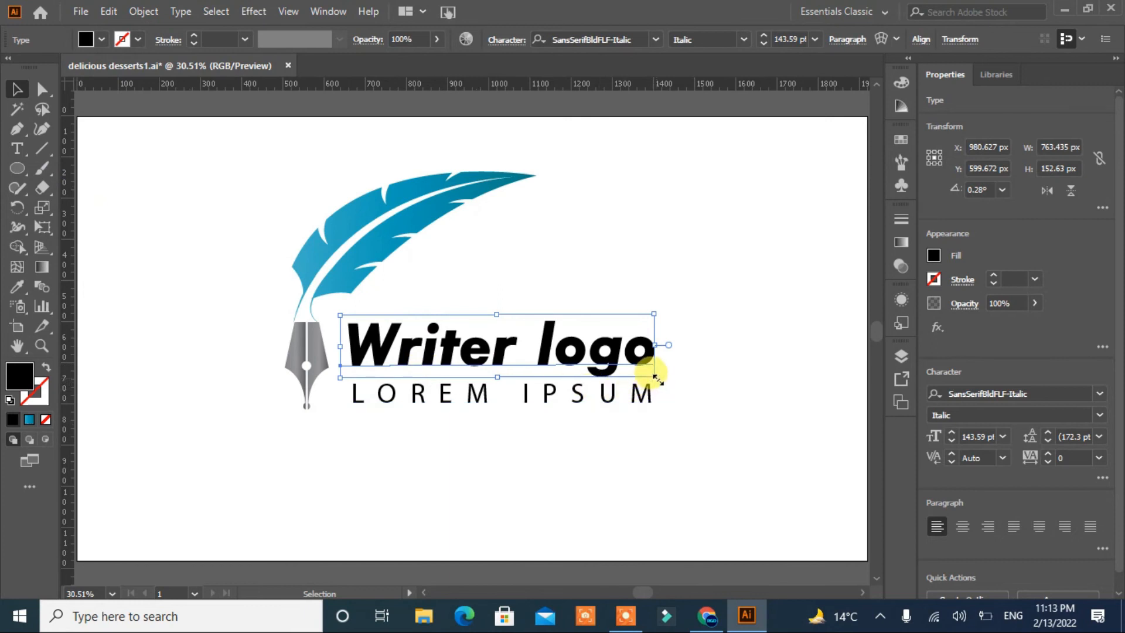
{"action": "left_click_drag", "start_coordinate": [690, 328], "coordinate": [563, 404]}
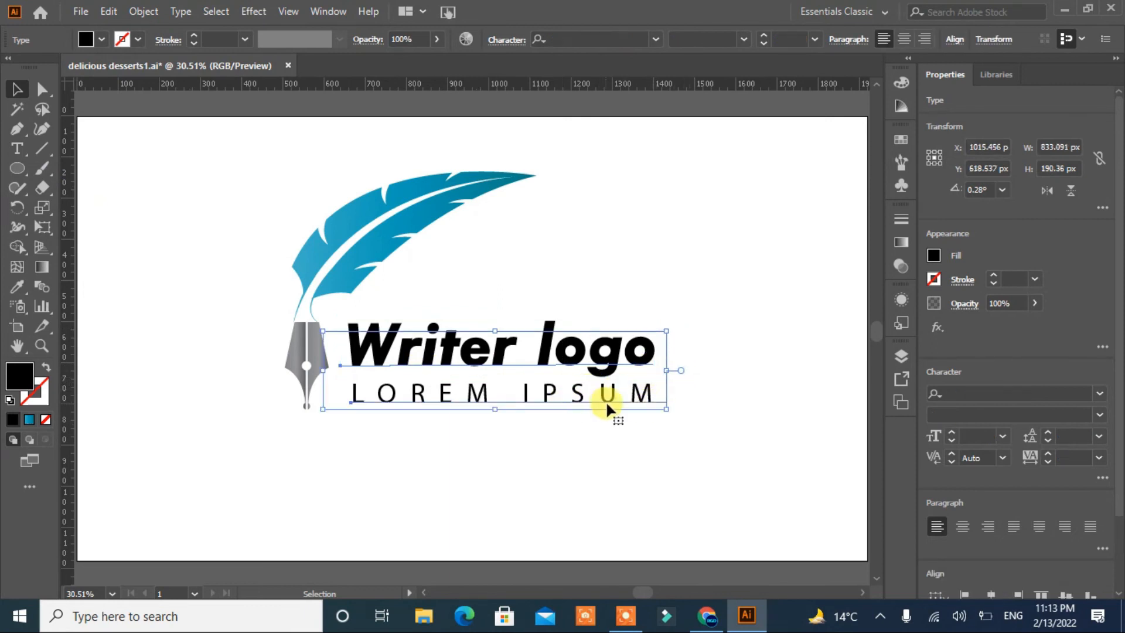
{"action": "left_click_drag", "start_coordinate": [664, 409], "coordinate": [624, 400]}
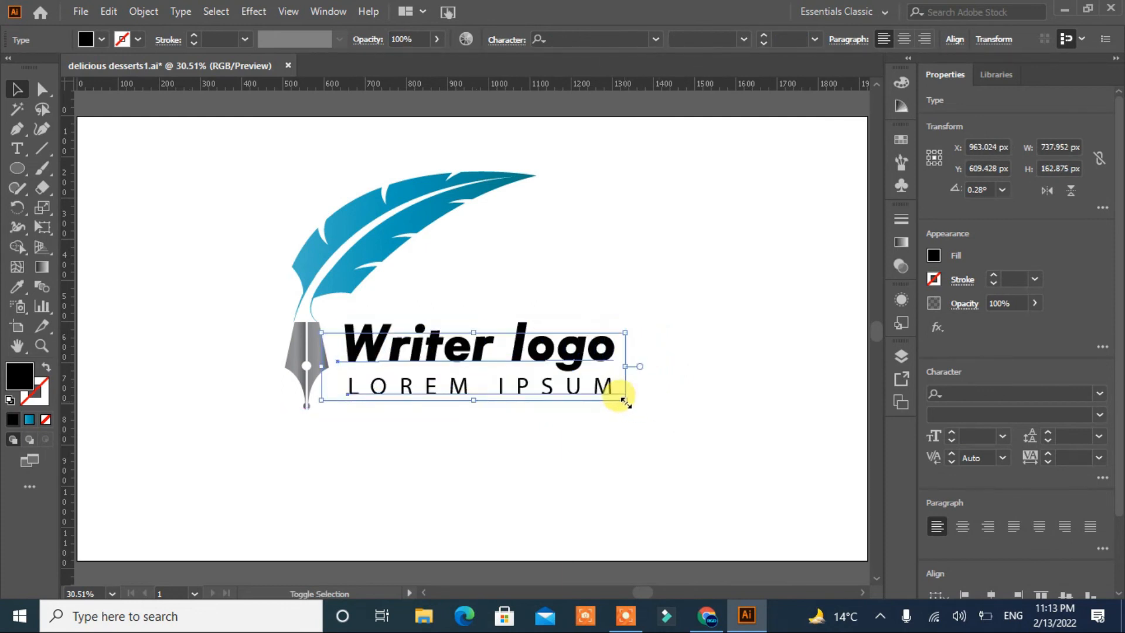
{"action": "left_click", "coordinate": [608, 442]}
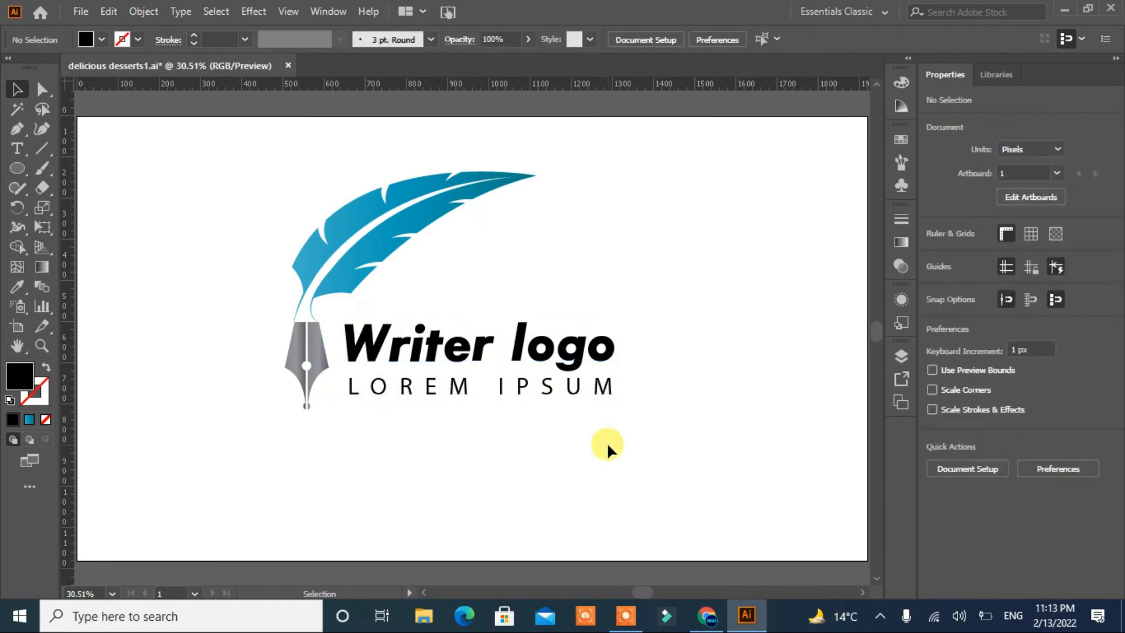
Fill the LOREM IPSUM tagline with a solid light blue swatch.
{"action": "left_click", "coordinate": [462, 387]}
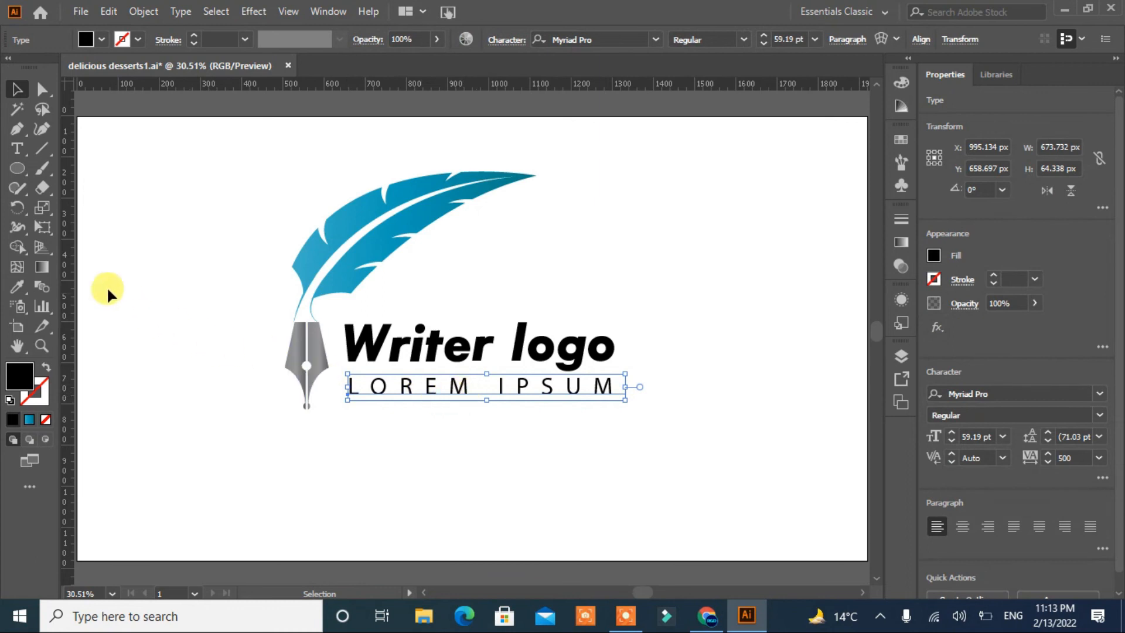
{"action": "left_click", "coordinate": [100, 40]}
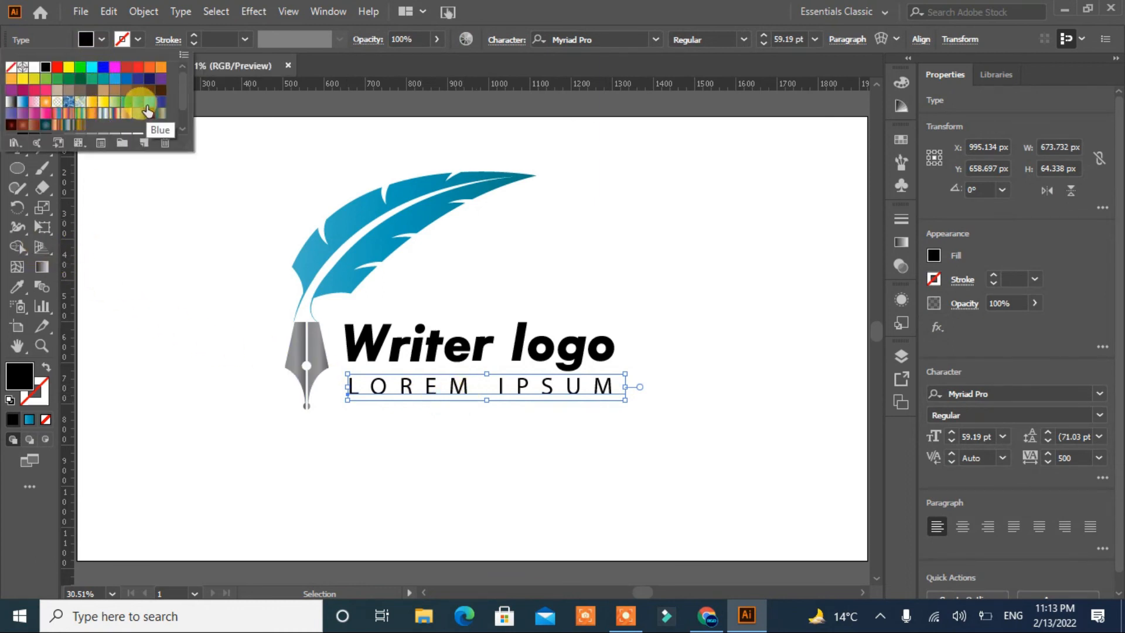
{"action": "left_click", "coordinate": [114, 80]}
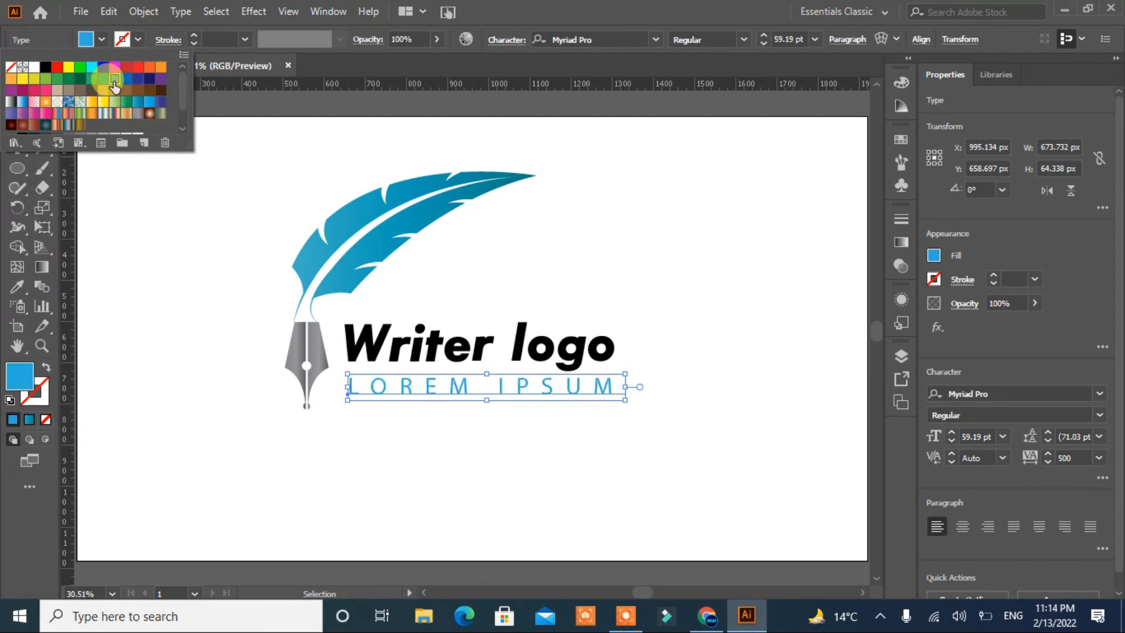
{"action": "left_click", "coordinate": [179, 271]}
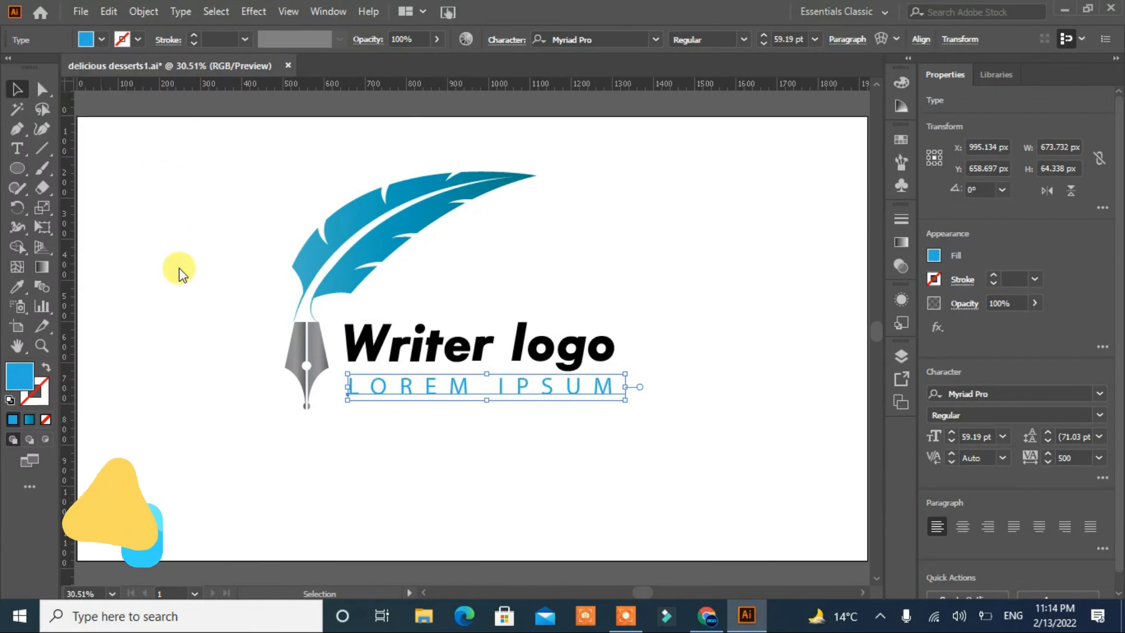
{"action": "left_click", "coordinate": [342, 373]}
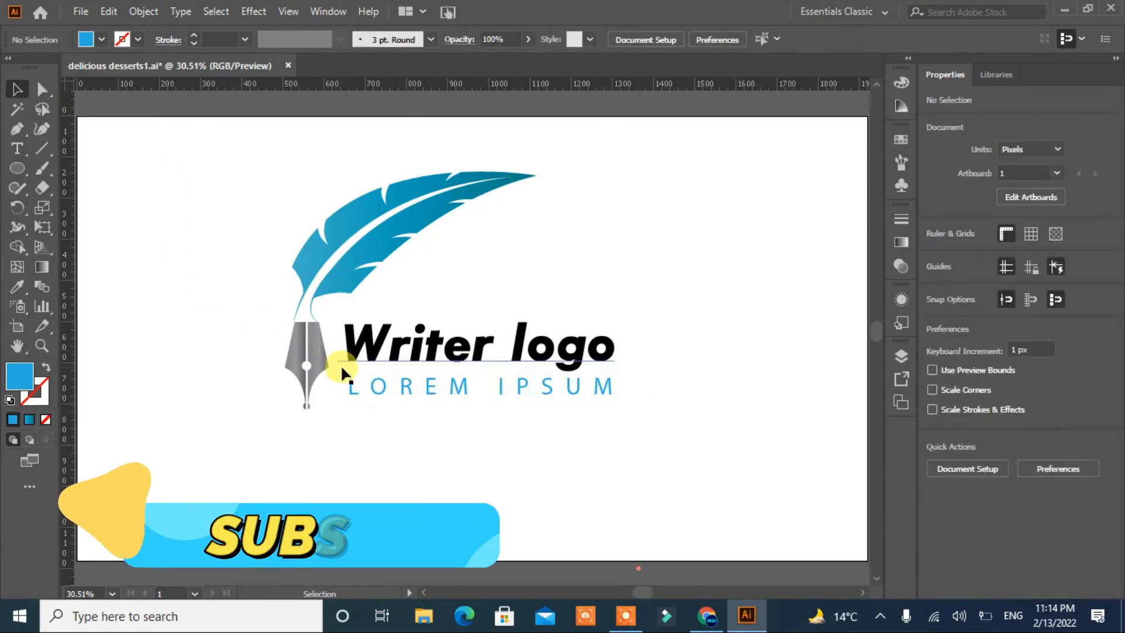
{"action": "left_click", "coordinate": [400, 385]}
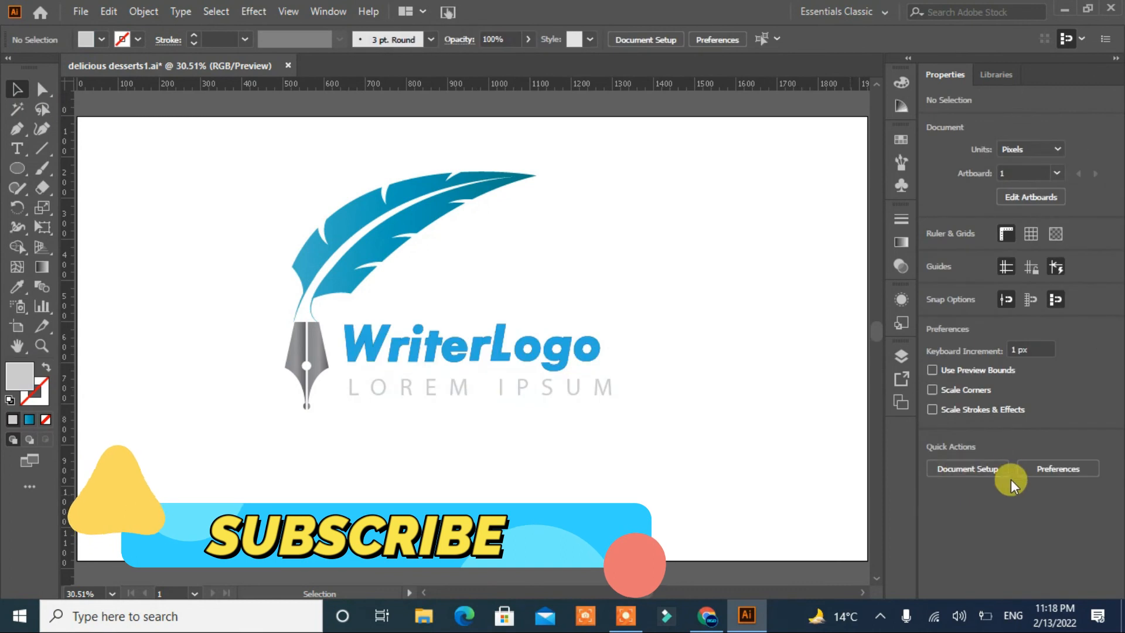
Set the LOREM IPSUM tagline's tracking to 441 so its width matches the logo text above.
{"action": "left_click", "coordinate": [585, 392]}
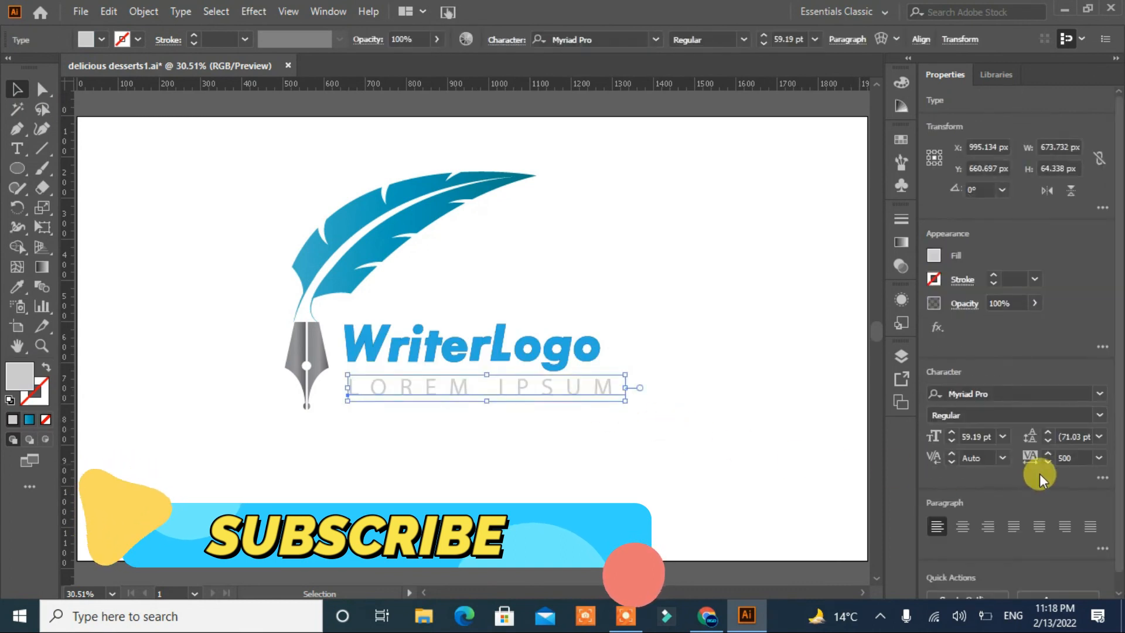
{"action": "left_click_drag", "start_coordinate": [1046, 461], "coordinate": [1046, 462]}
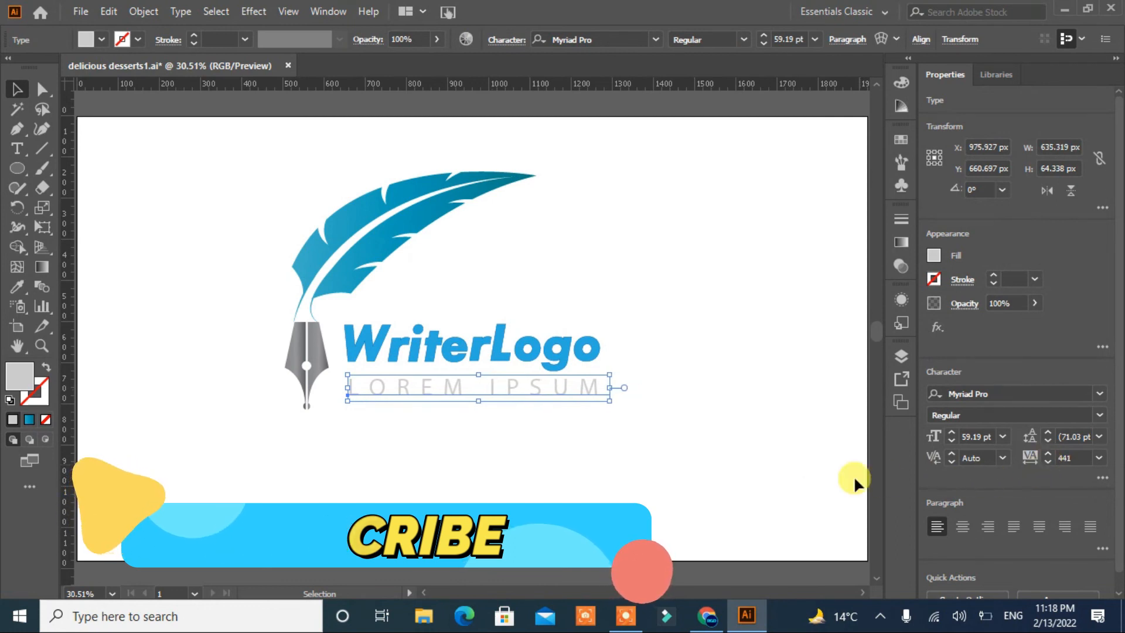
{"action": "left_click", "coordinate": [747, 457]}
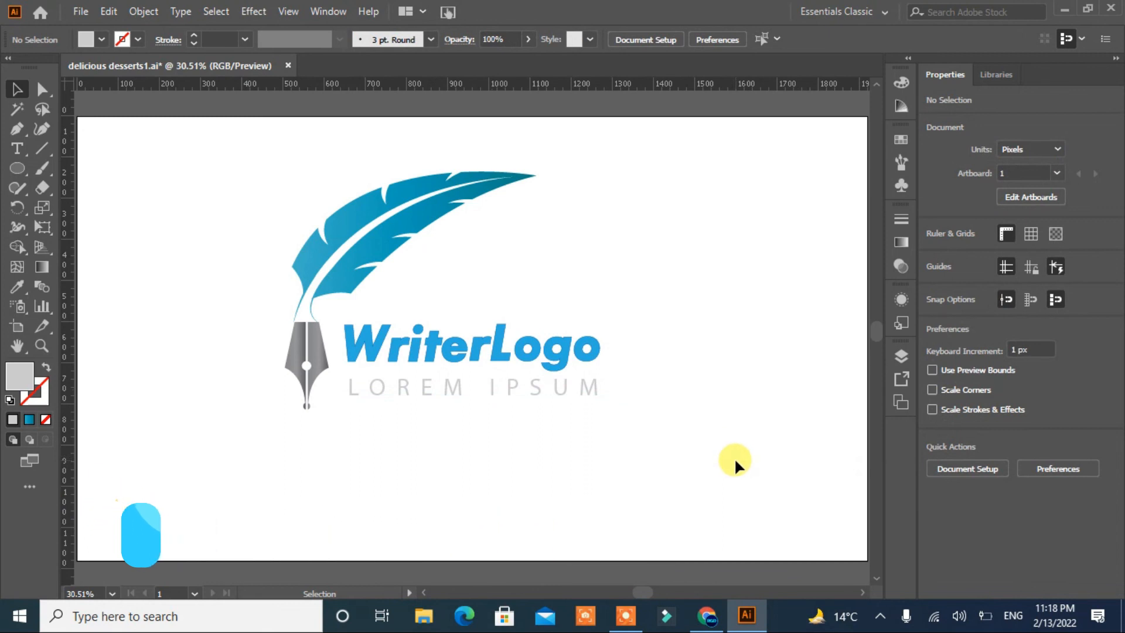